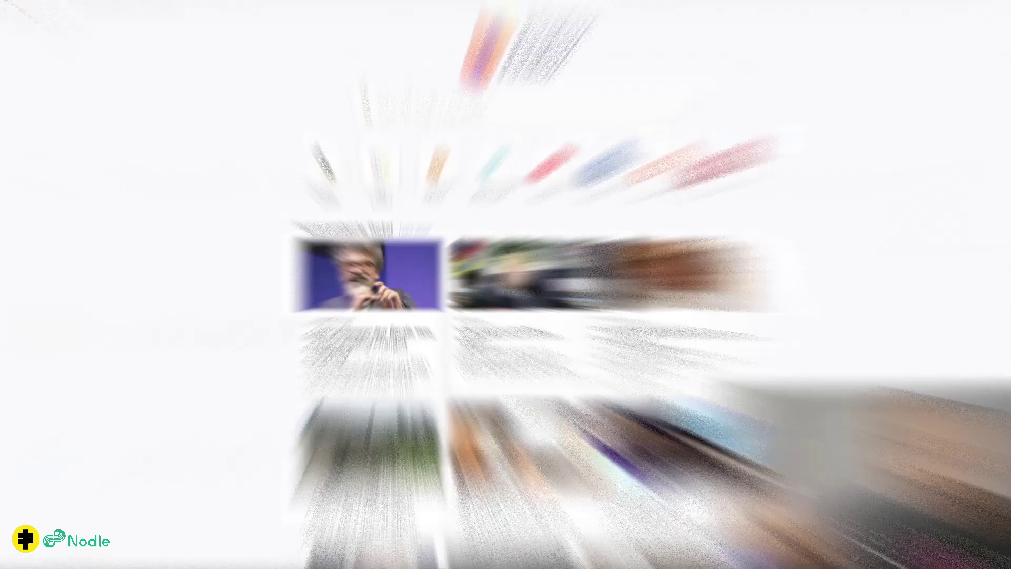
Load polkadot.js.org in Firefox to reach the Polkadot{.js} extension download page
click(195, 26)
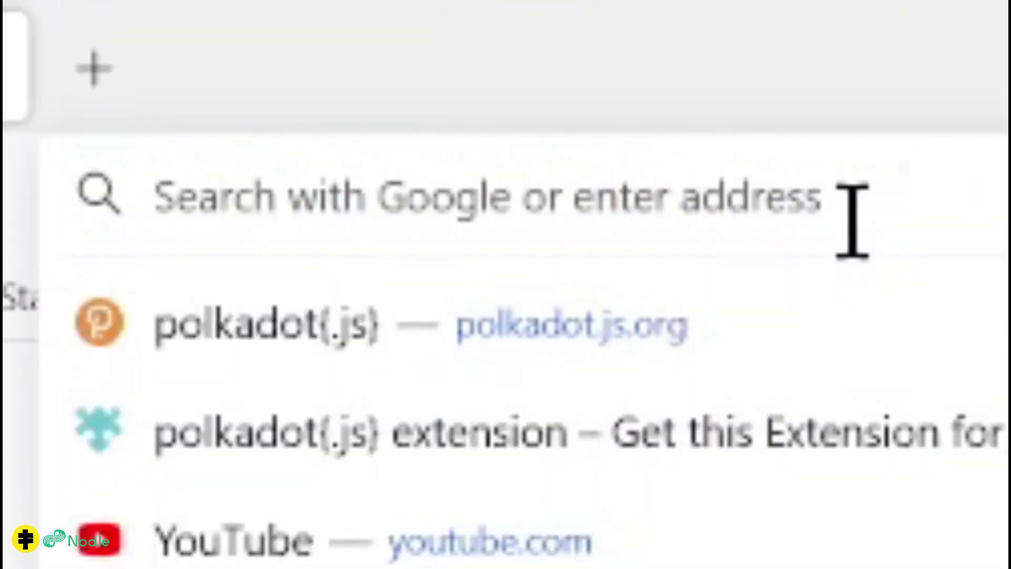
text(polkadot.js.org)
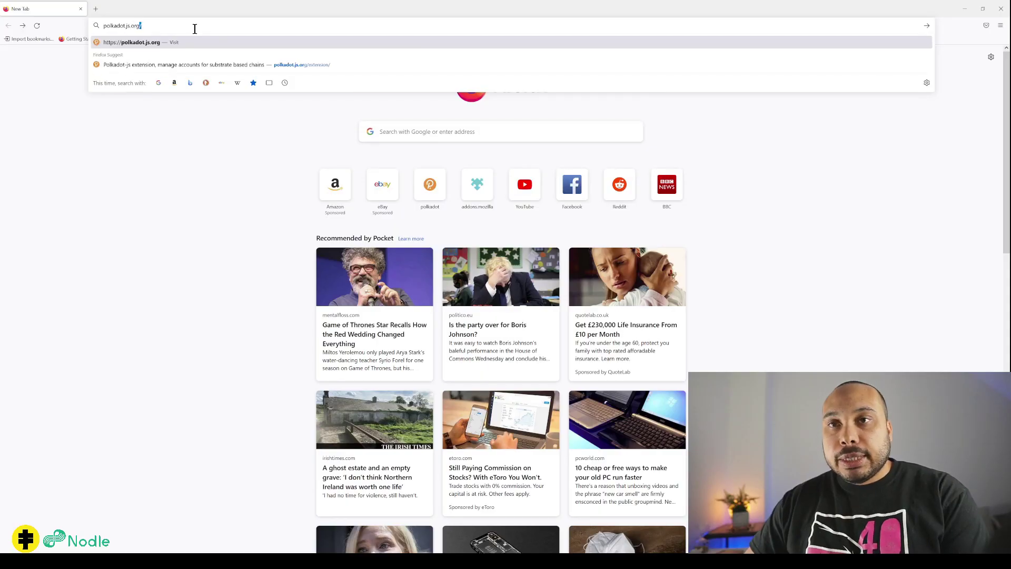
key(Return)
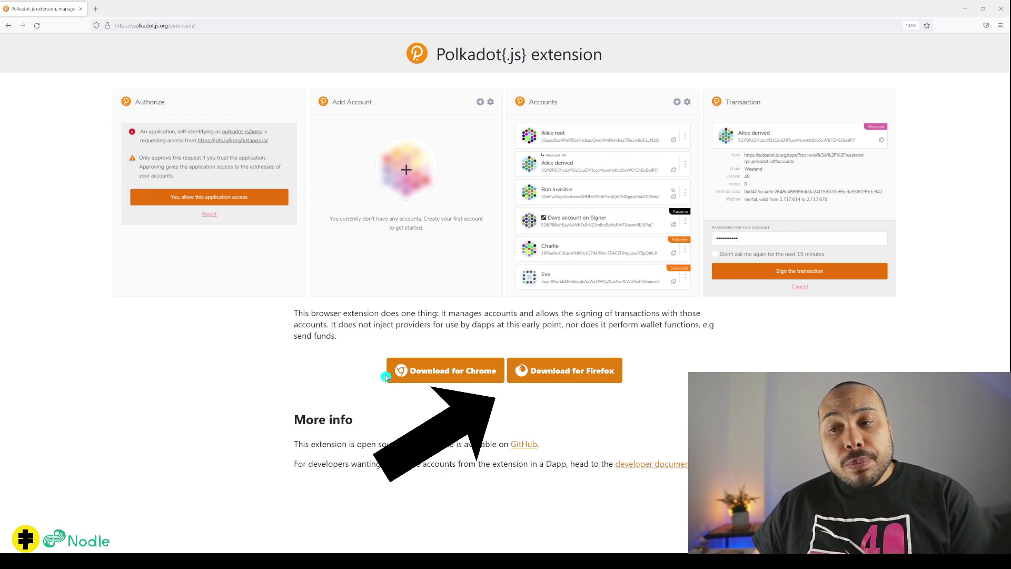
Install the polkadot{.js} add-on from its Firefox listing, approve its permissions, and open it
click(575, 379)
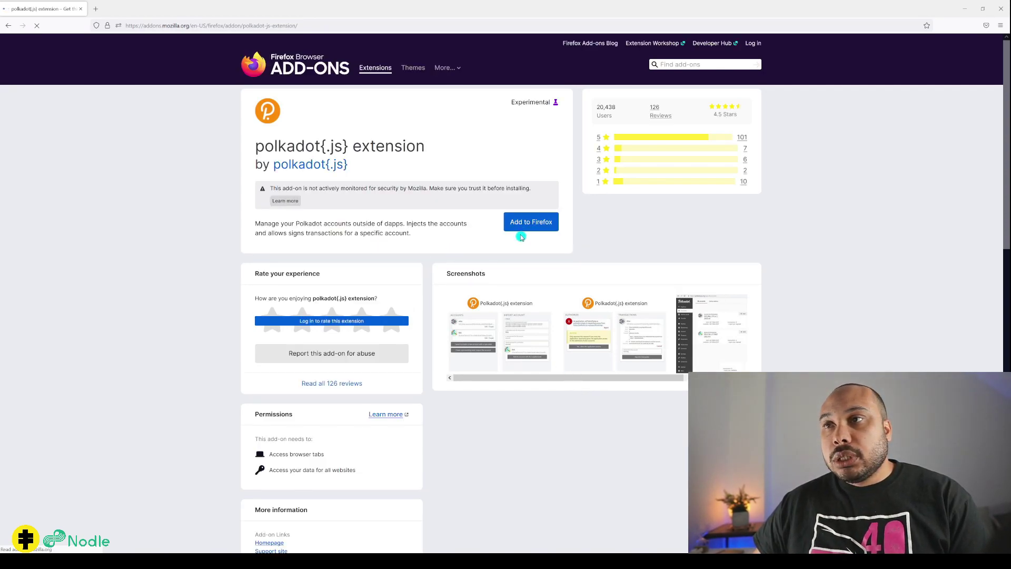
click(520, 227)
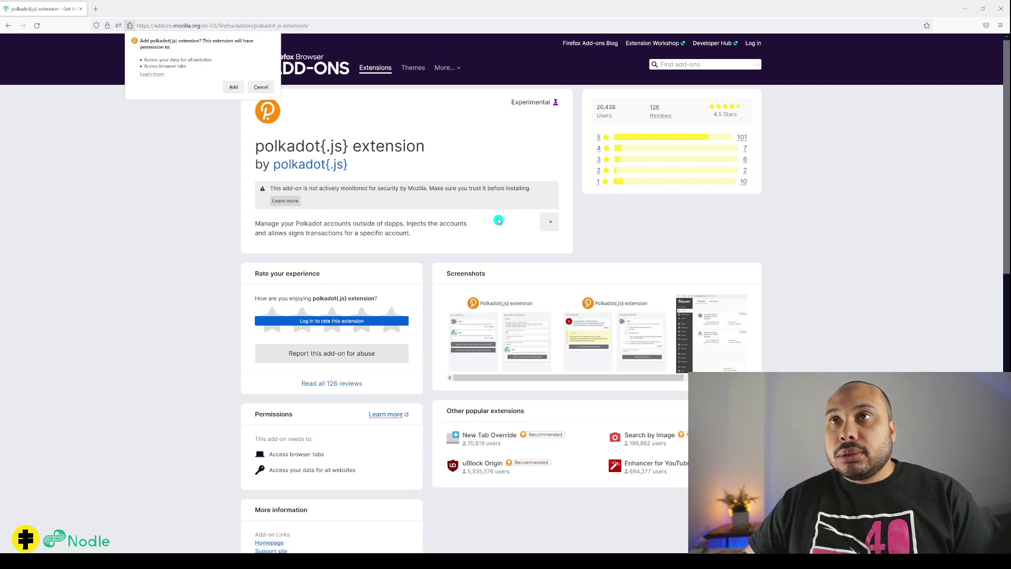
click(233, 87)
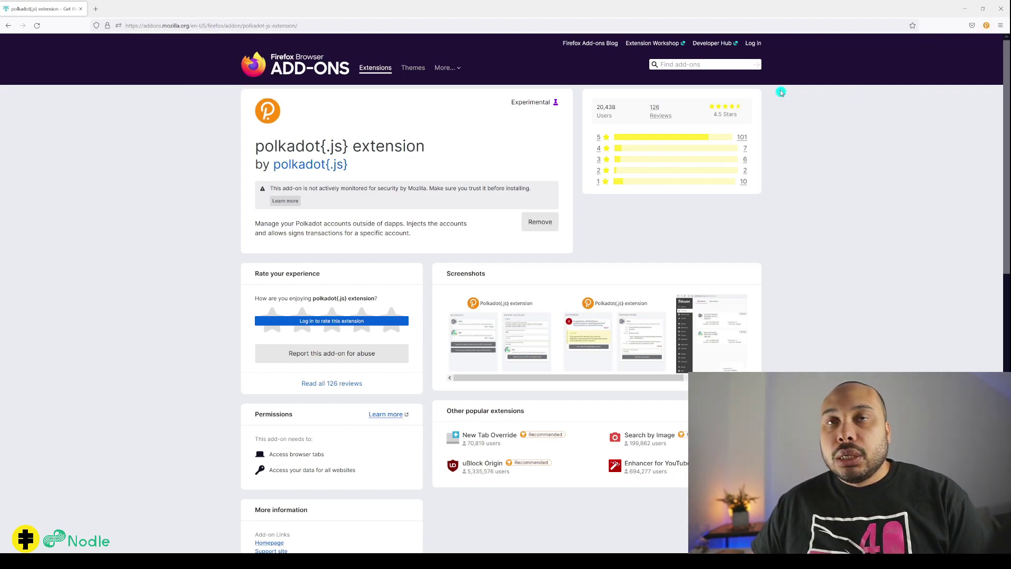
click(987, 25)
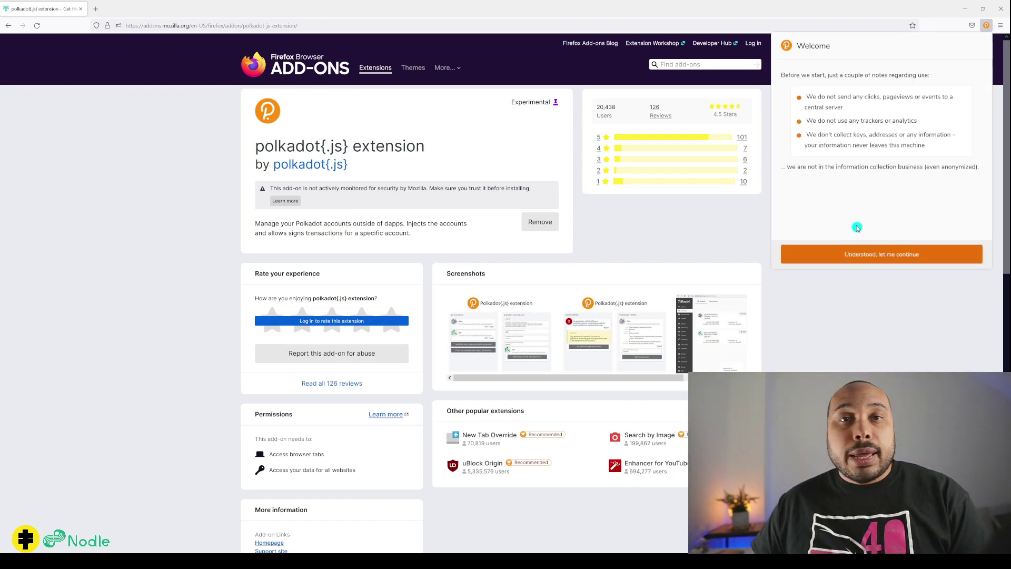
Accept the privacy notes, generate a new mnemonic seed, copy it and confirm it's saved
click(858, 253)
click(883, 122)
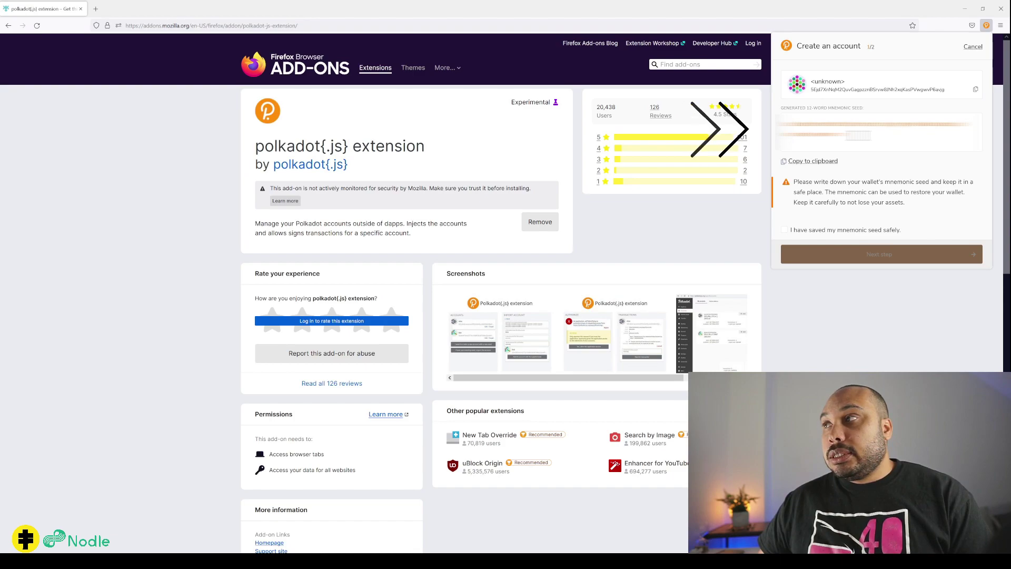
click(842, 163)
click(880, 230)
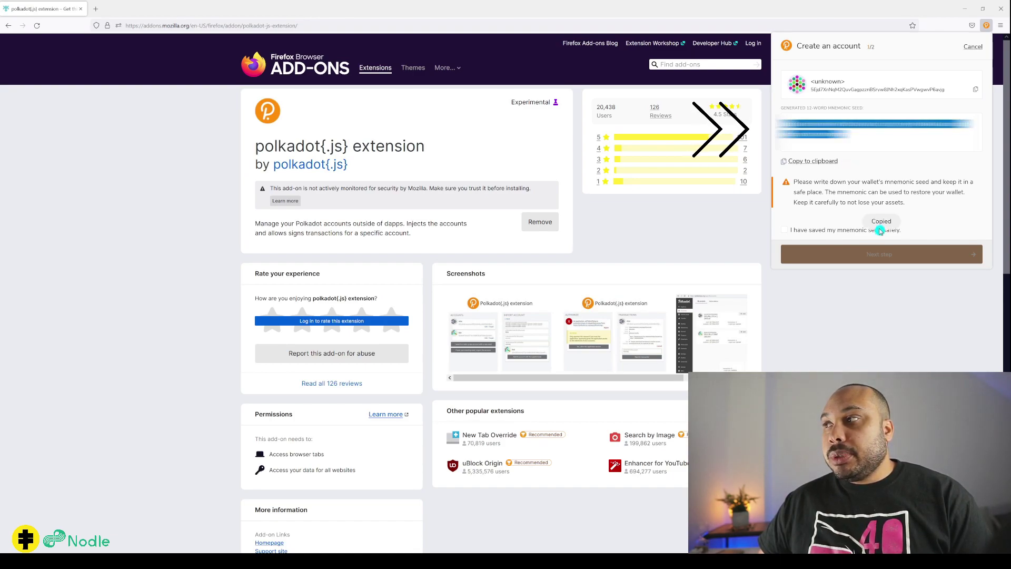
click(785, 230)
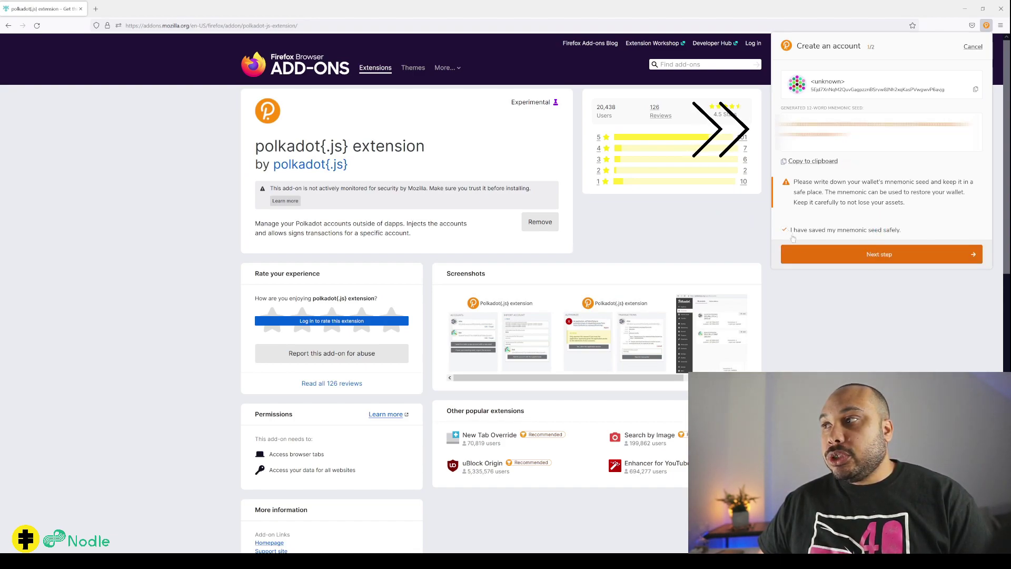
click(889, 262)
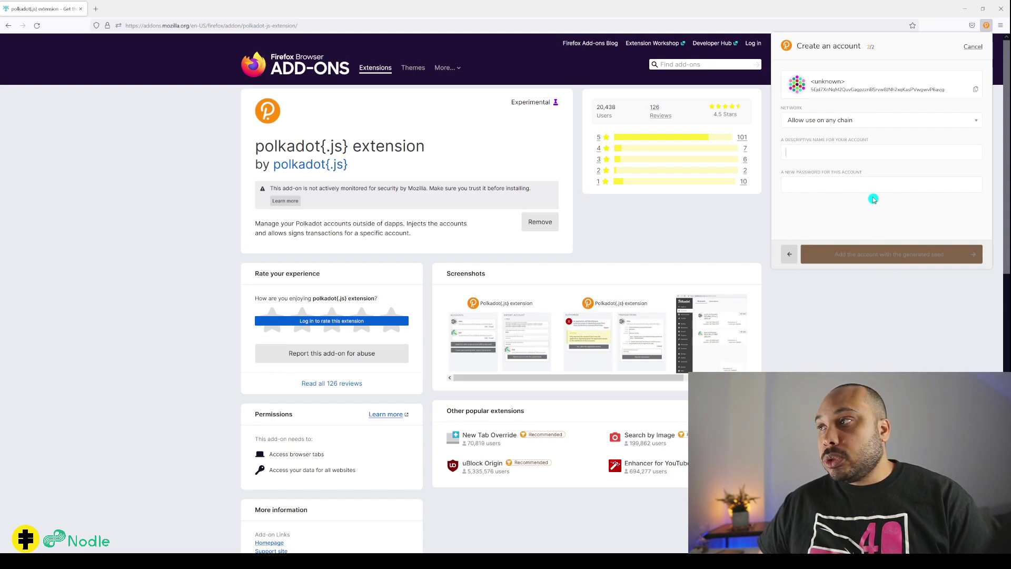
Name the account 'Polkadot Account 1', enter and repeat a password, and add it
click(839, 150)
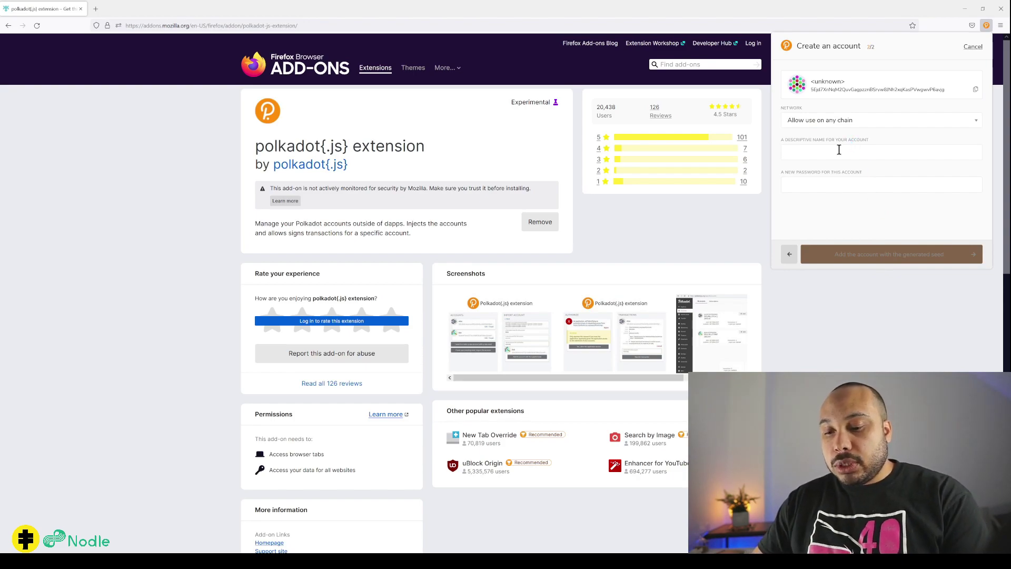
text(Polka)
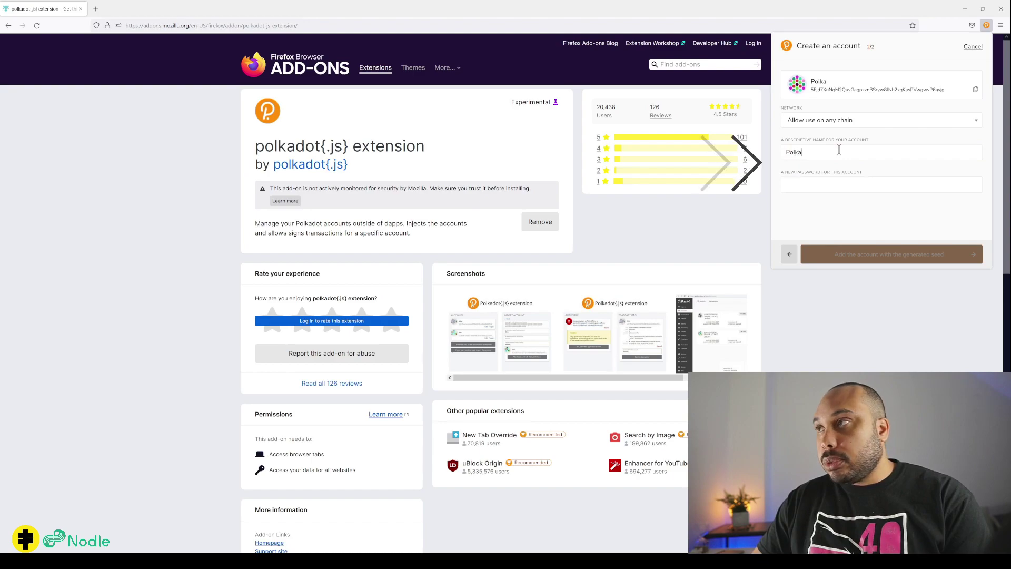
text(dot Account 1)
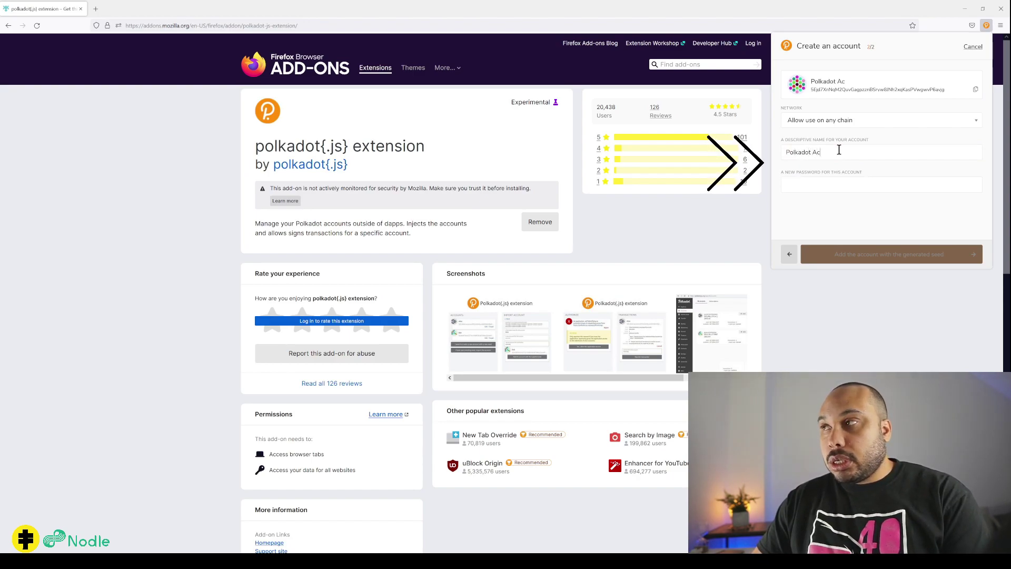
click(856, 183)
key(ctrl+v)
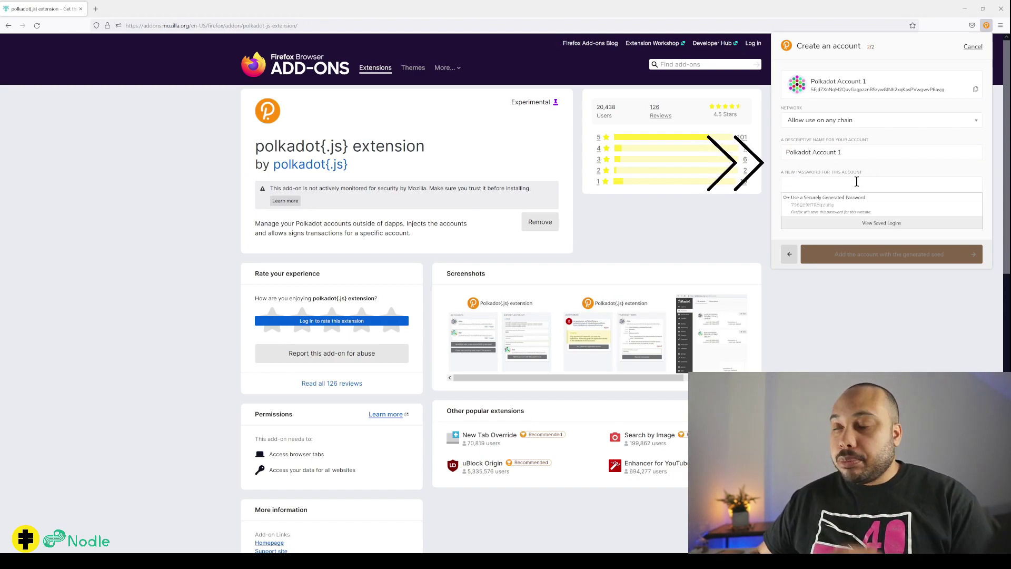
key(Tab)
key(ctrl+v)
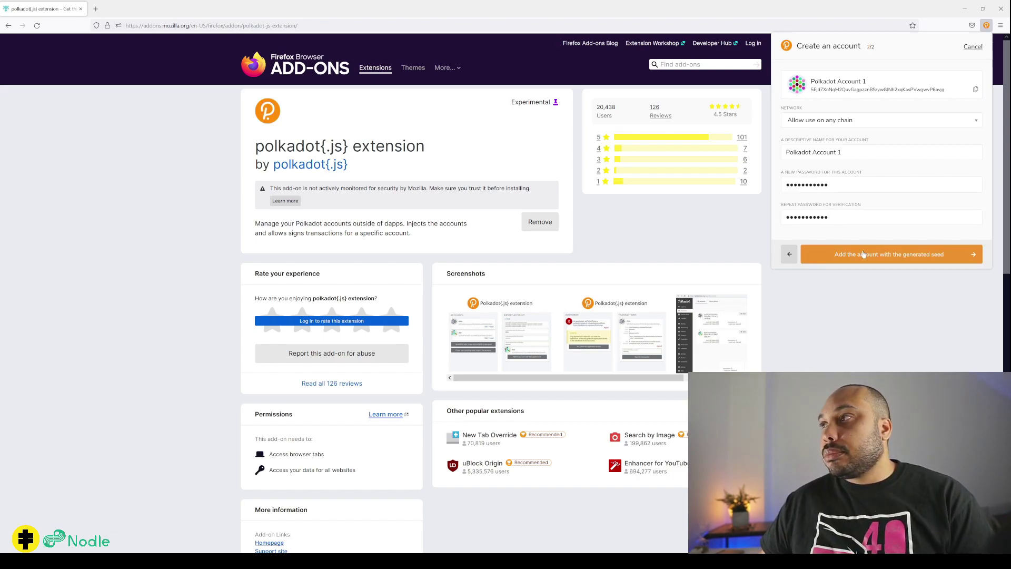
click(868, 254)
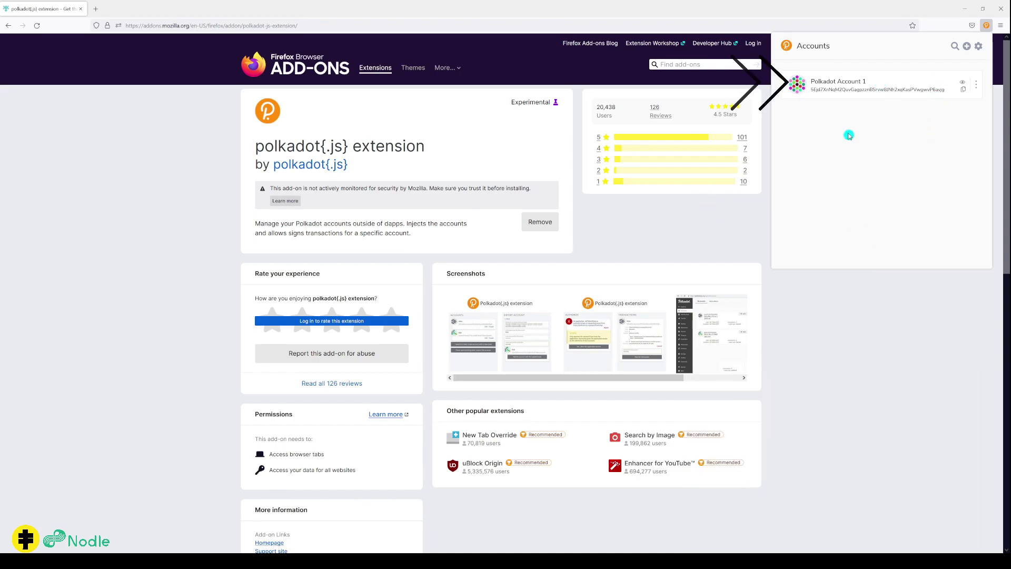
Create a second account, 'Polkadot Account 2', from a newly generated seed
click(967, 47)
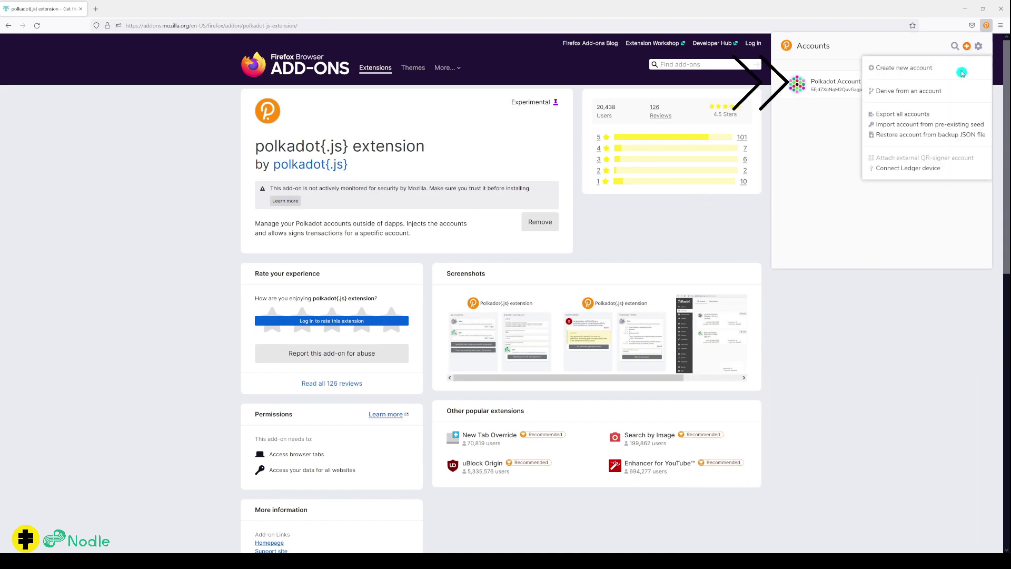
click(914, 70)
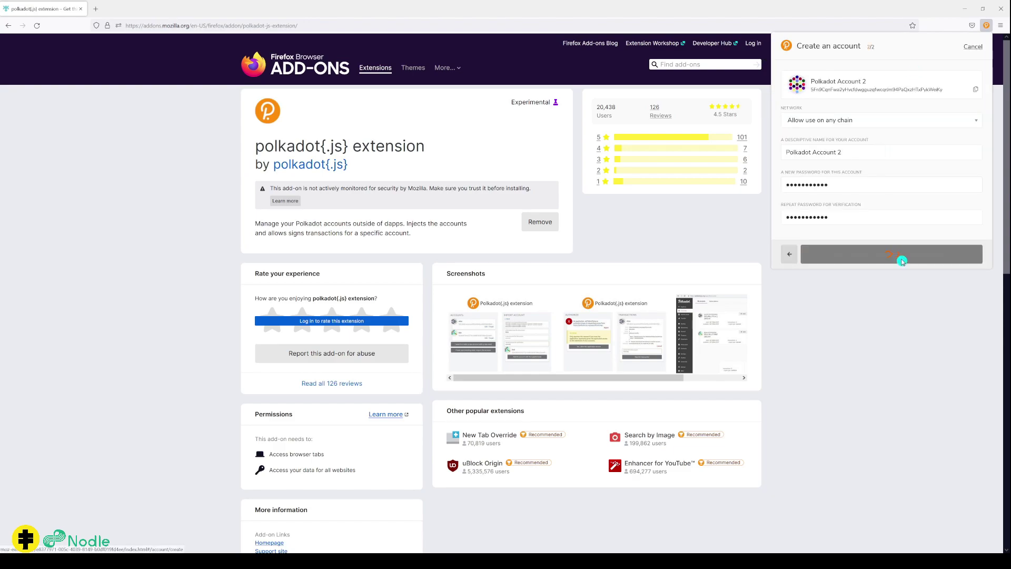
click(902, 258)
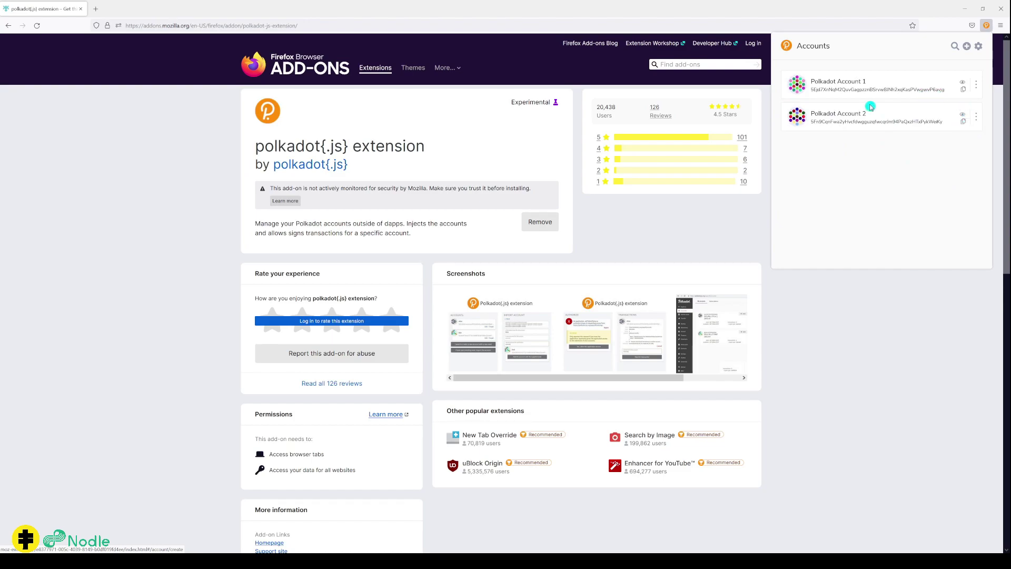
click(977, 87)
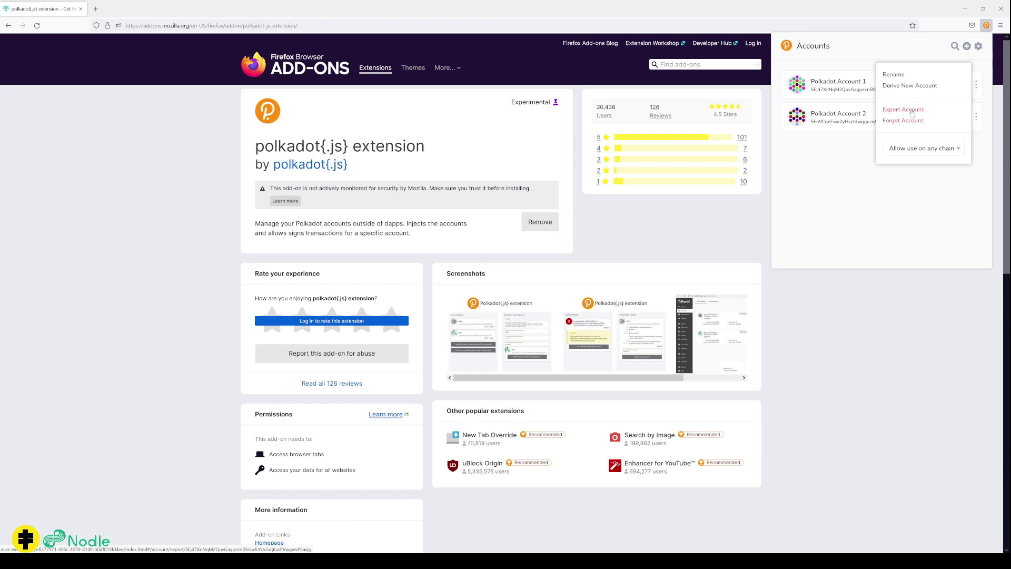
Copy Account 2's address and restrict Account 1 to the Polkadot Relay Chain
click(857, 198)
click(979, 118)
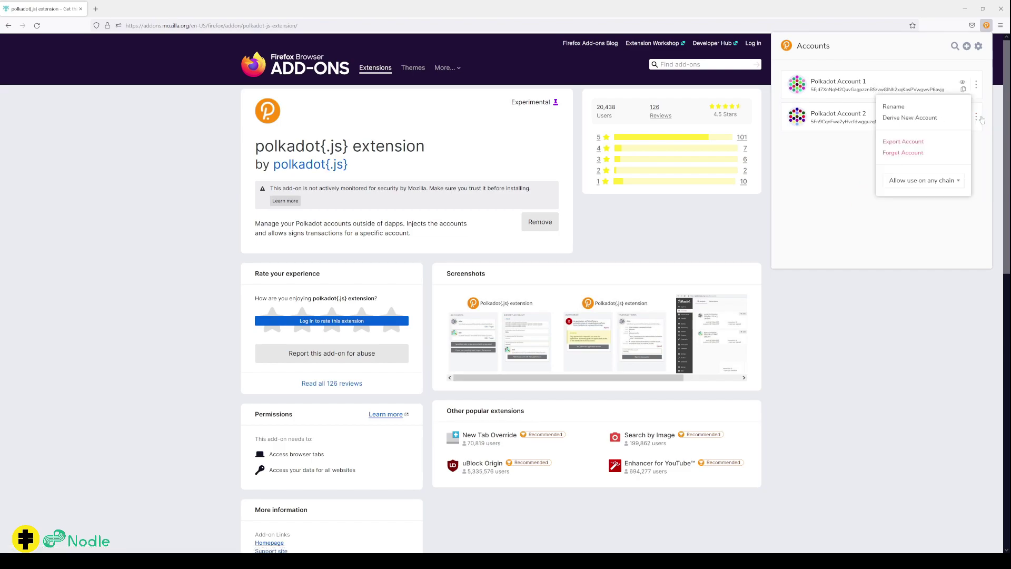
click(981, 120)
click(966, 123)
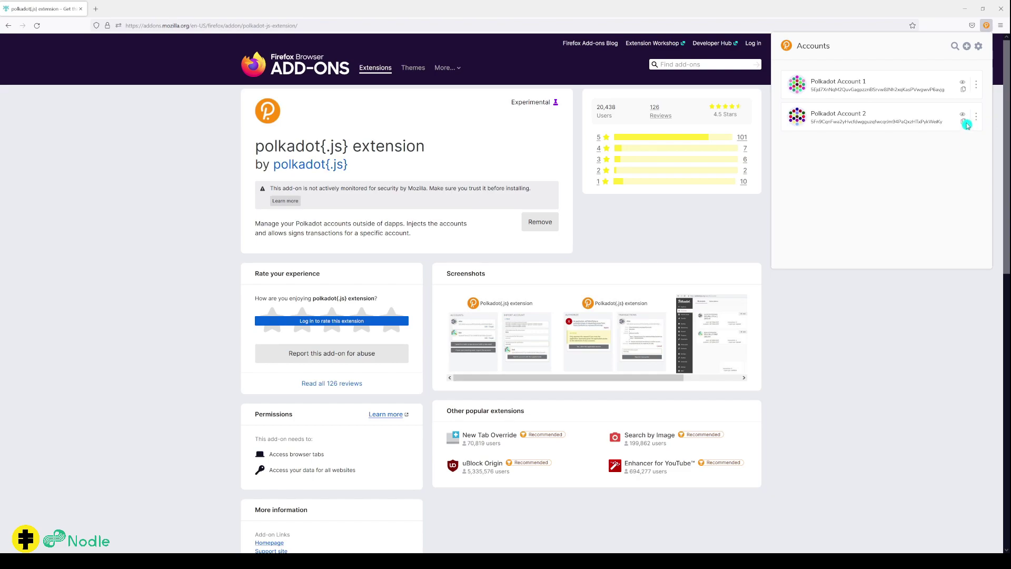
click(978, 88)
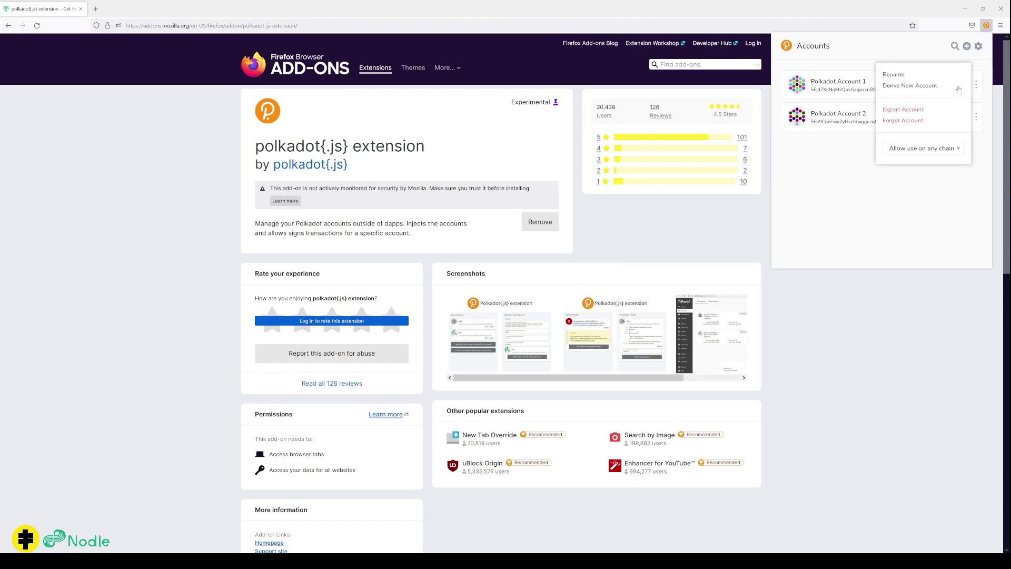
click(915, 150)
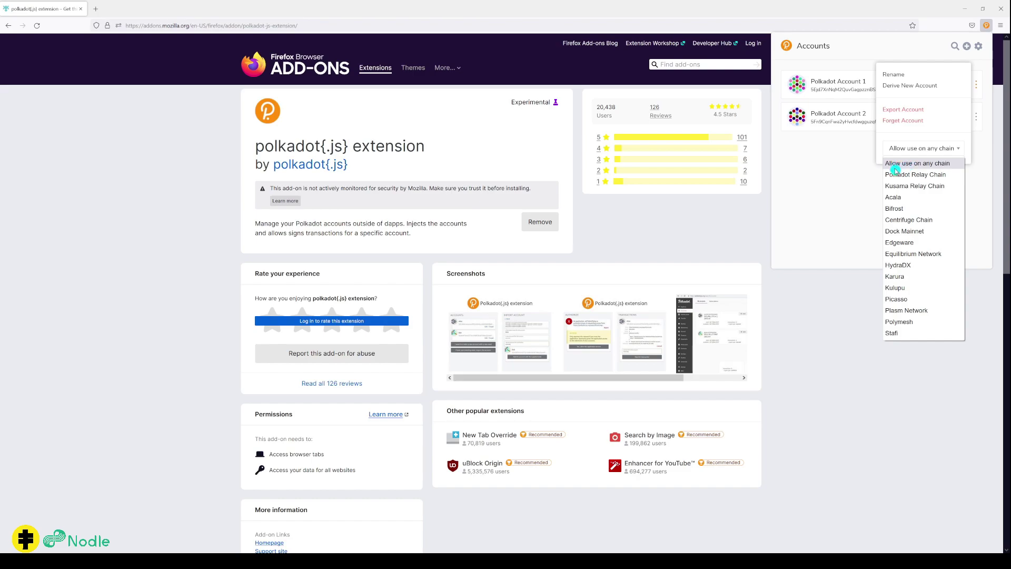
click(947, 176)
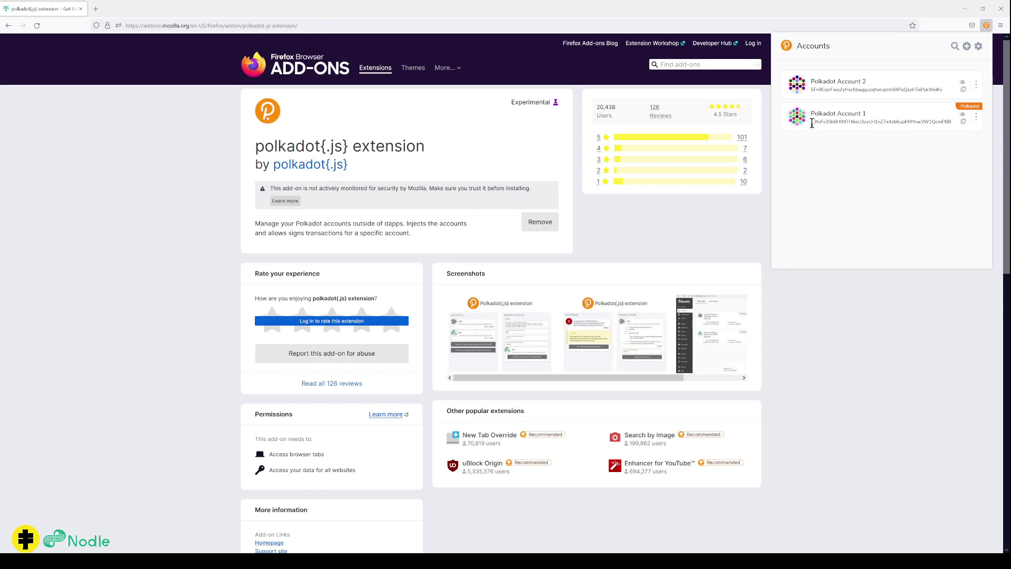
drag(811, 124, 972, 130)
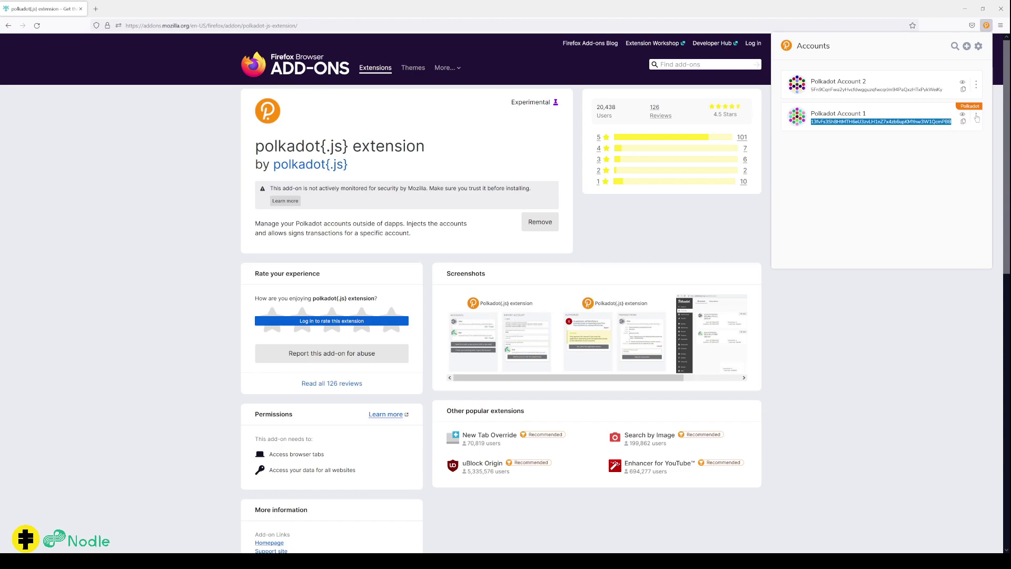
Switch Account 1 to Kusama Relay Chain and inspect its Kusama-format address
click(977, 117)
click(944, 180)
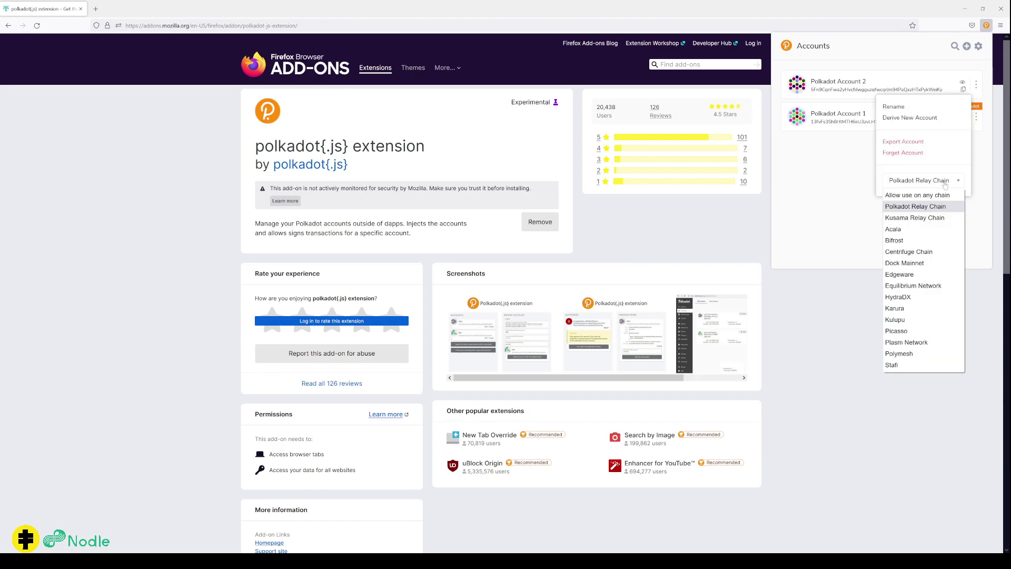
click(932, 220)
click(828, 129)
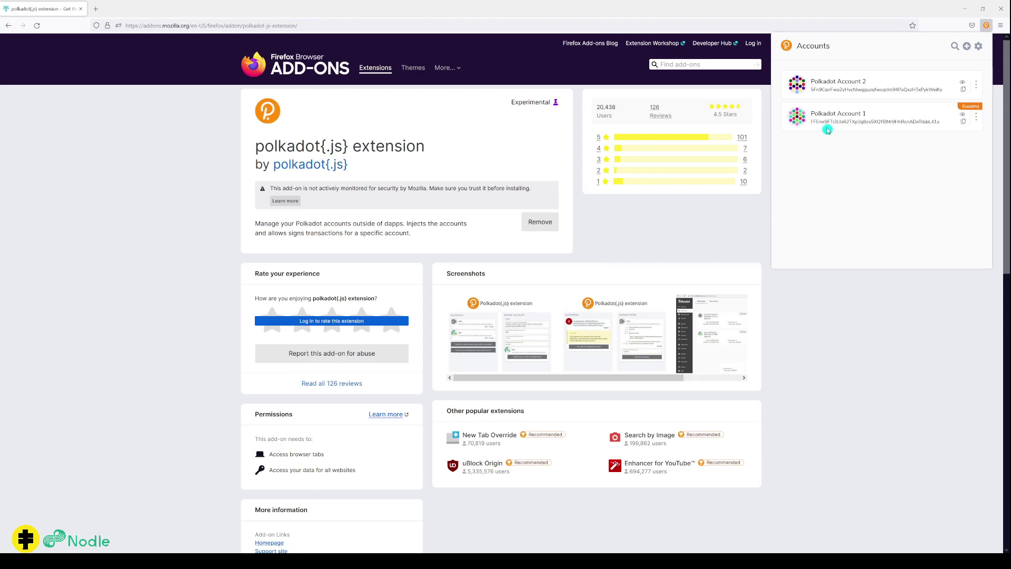
drag(817, 123, 937, 123)
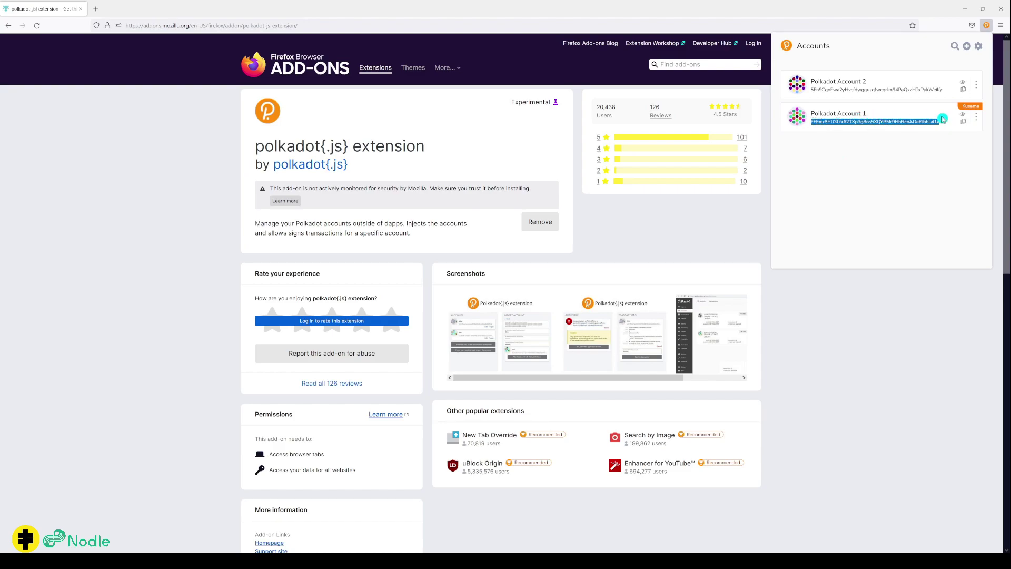
Set Account 1 back to the Polkadot Relay Chain, leaving Account 2 unchanged
click(976, 117)
click(938, 182)
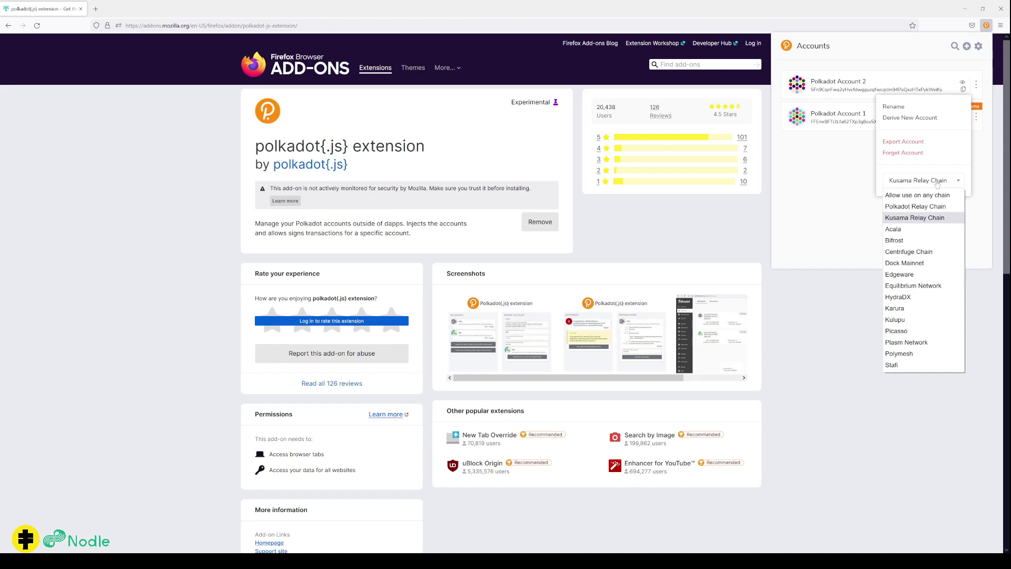
click(931, 205)
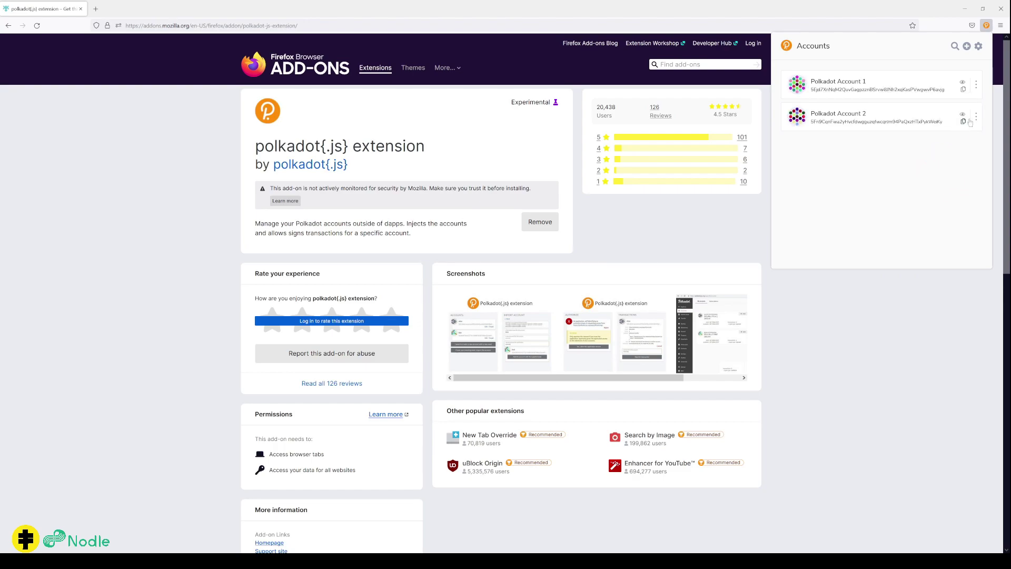
click(976, 117)
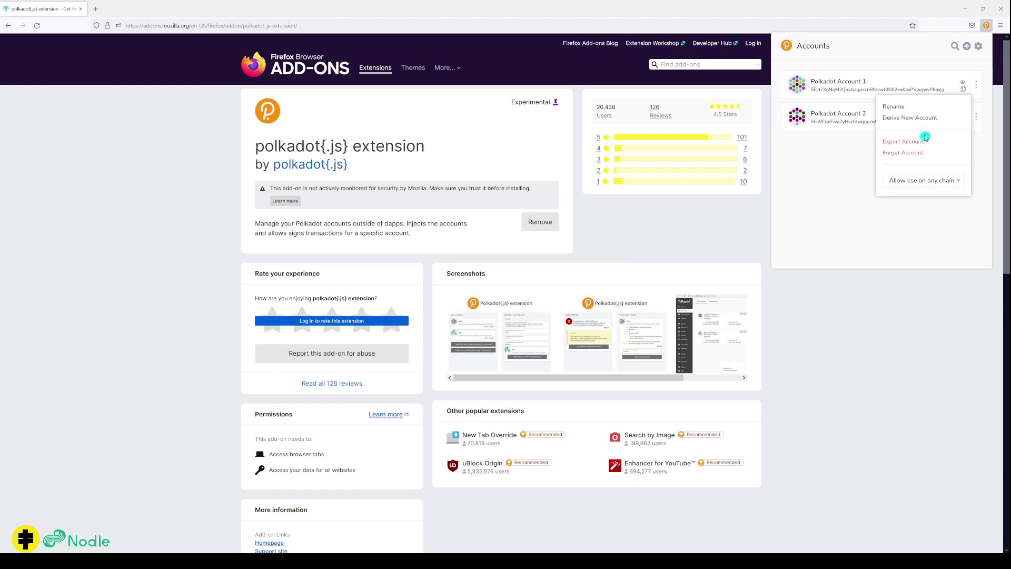
click(894, 231)
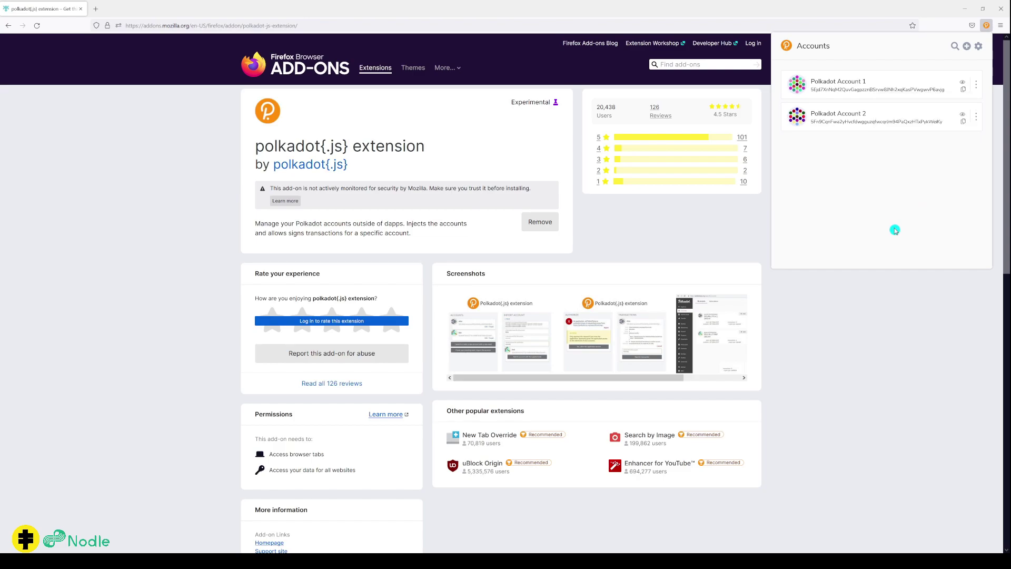
Close the extension popup and open the hosted apps wallet from polkadot.js.org
click(952, 27)
click(152, 27)
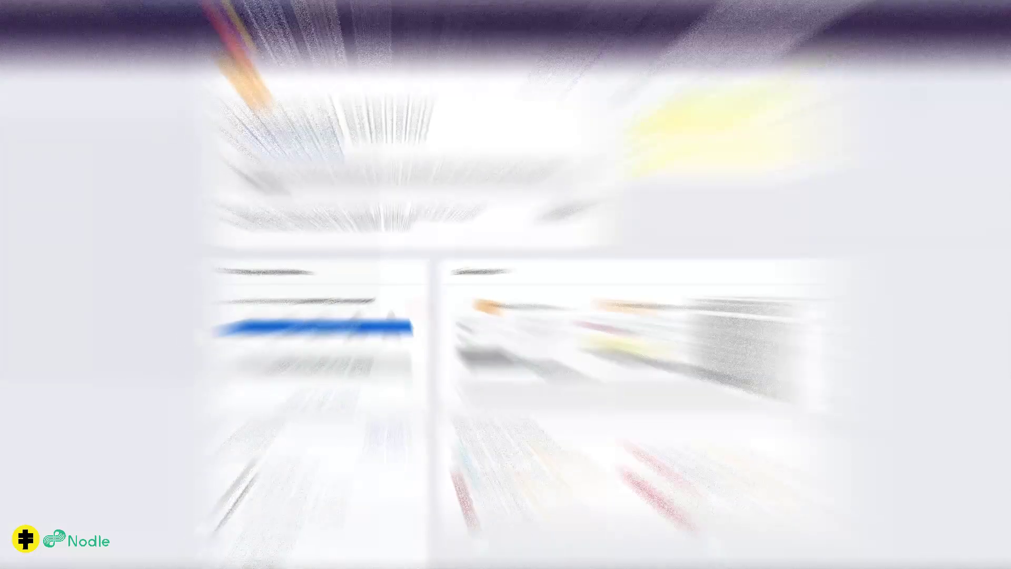
text(polkadot)
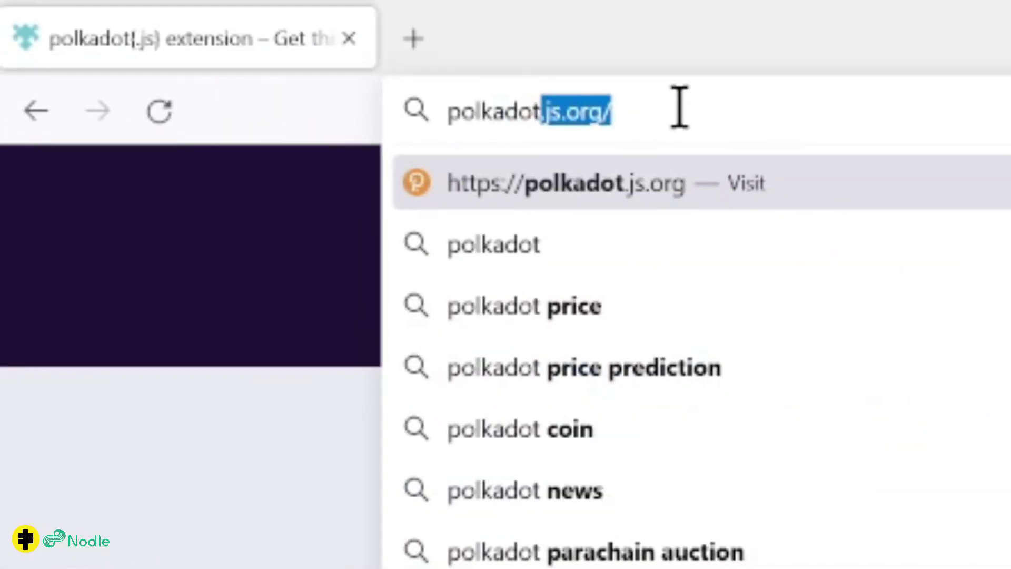
text(.j)
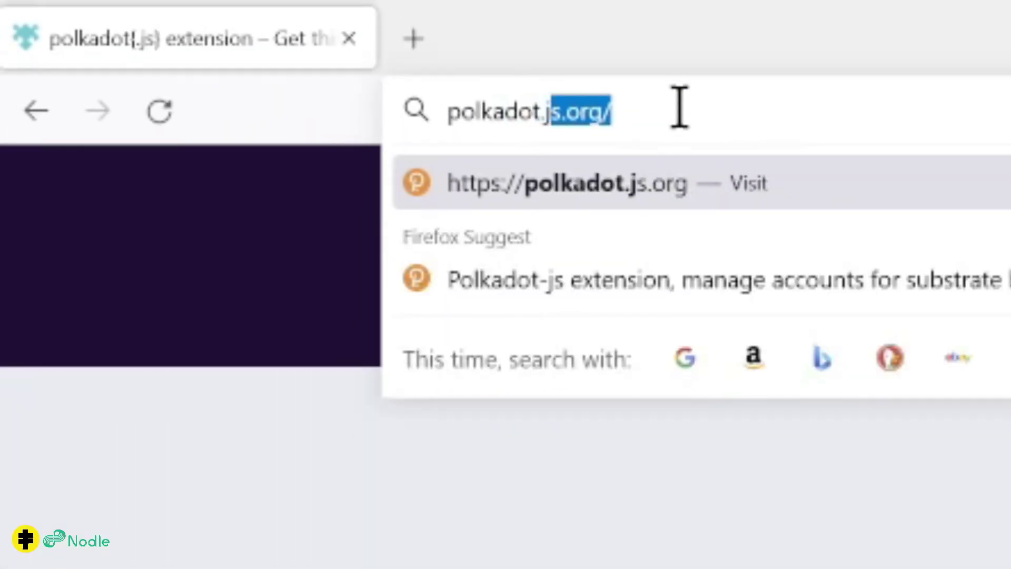
key(Return)
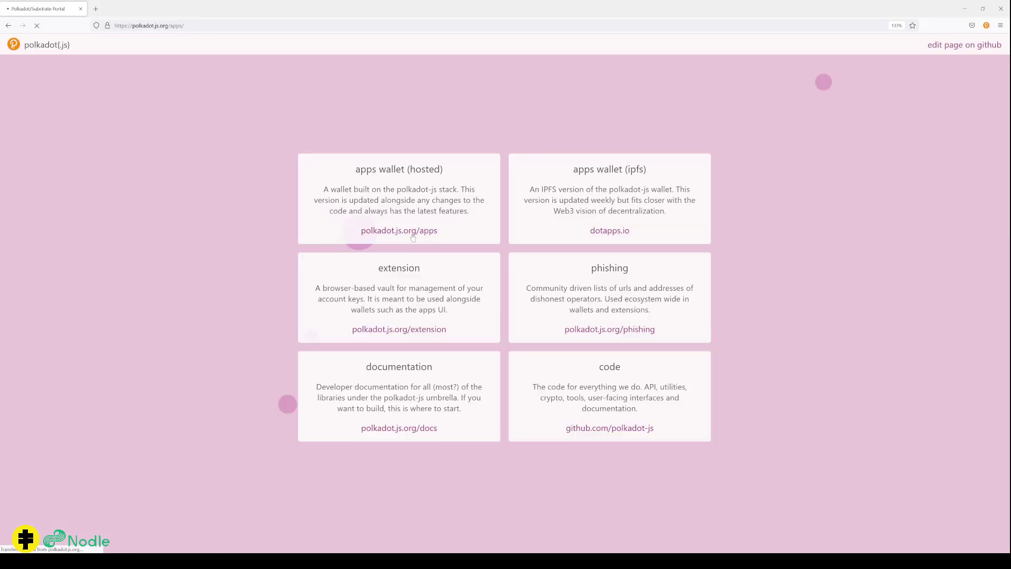
click(380, 187)
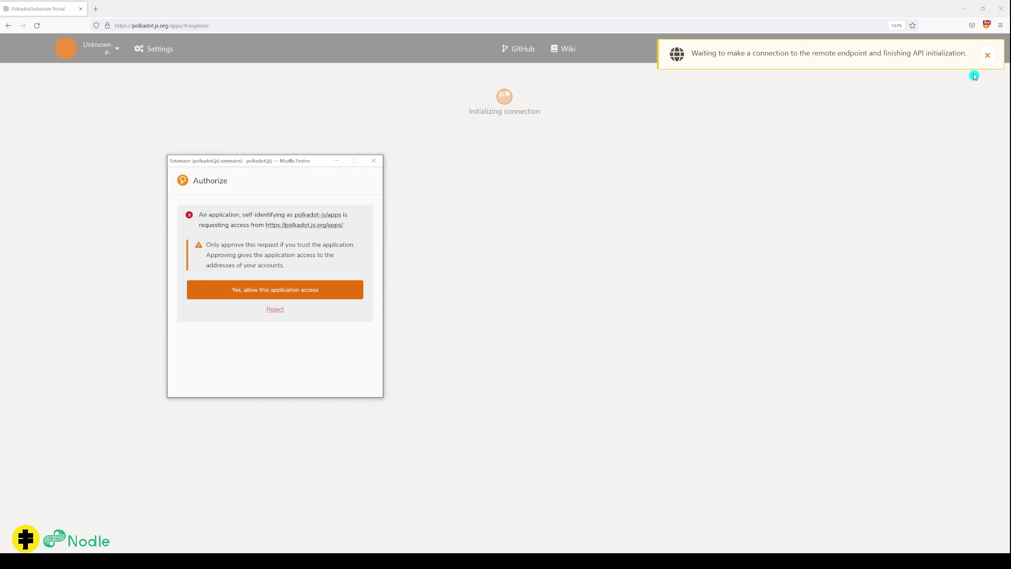
Allow polkadot-js/apps to access the extension and view both accounts on the Accounts page
click(251, 295)
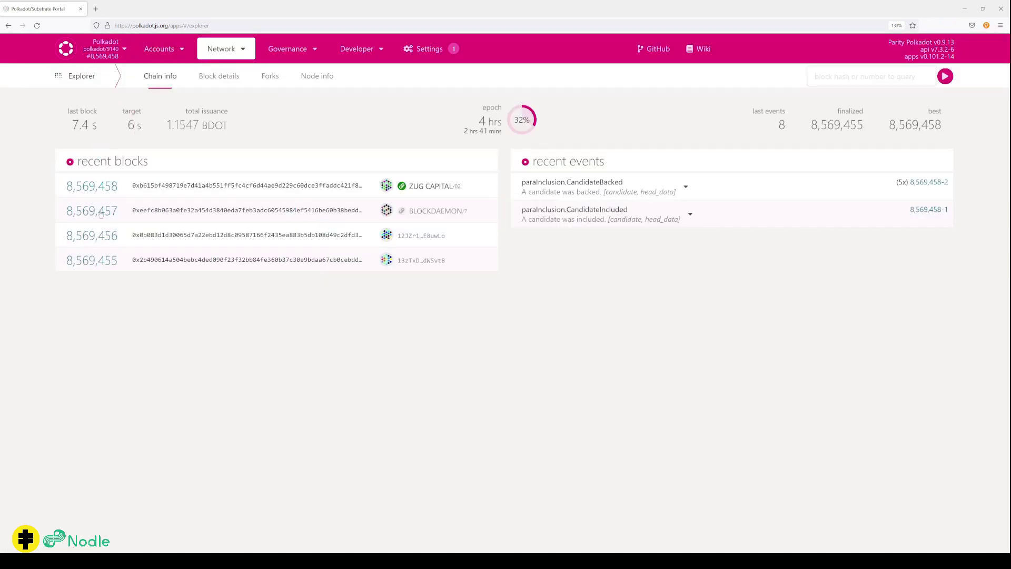
click(183, 51)
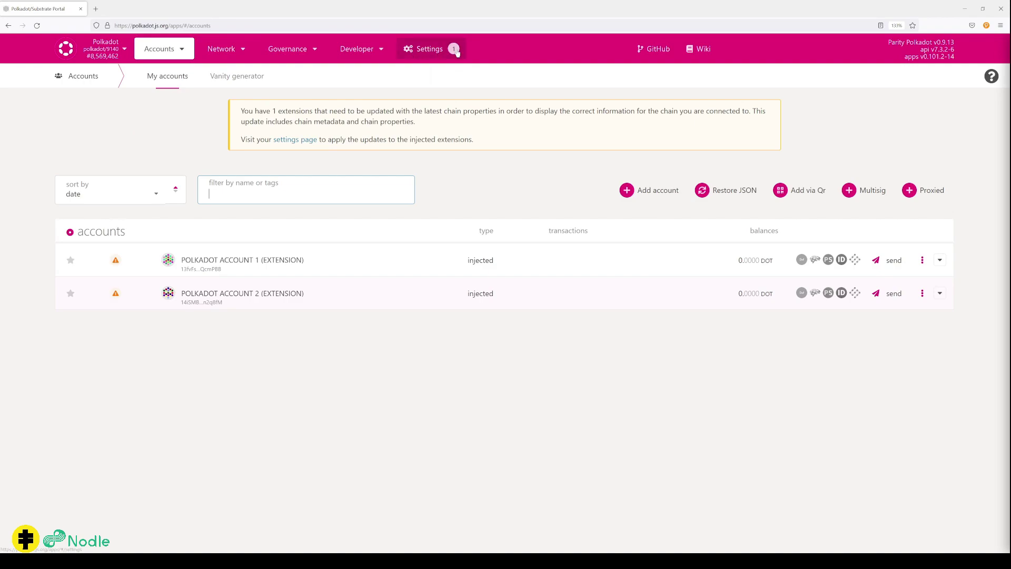
Push the Polkadot chain metadata to the extension from Settings > Metadata and approve it
click(434, 52)
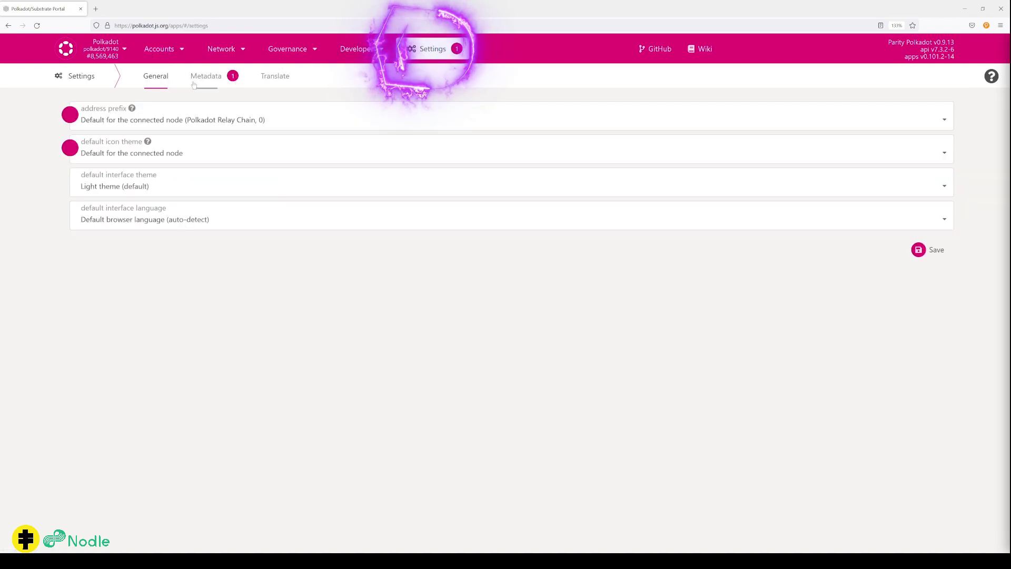
click(210, 83)
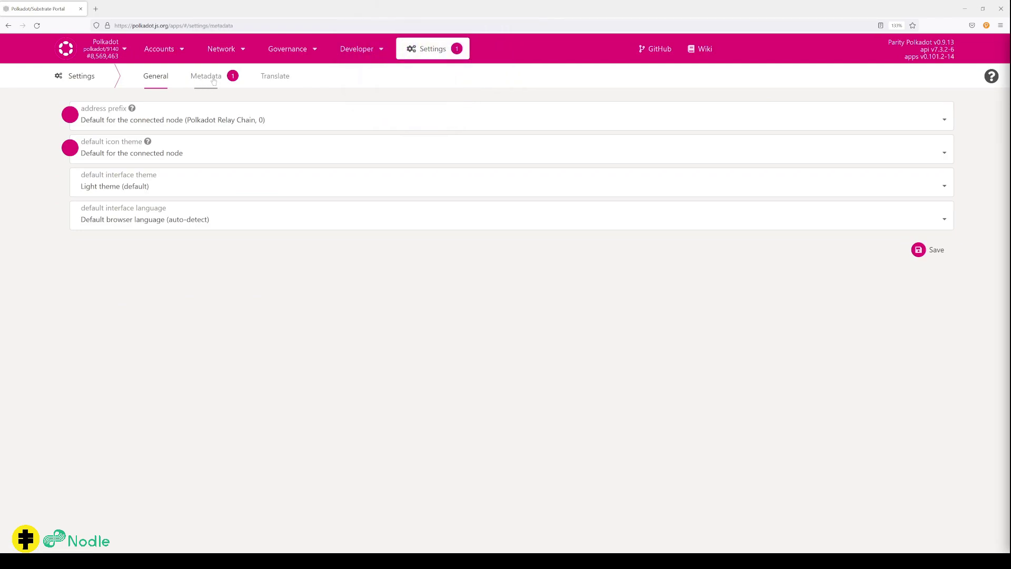
click(213, 79)
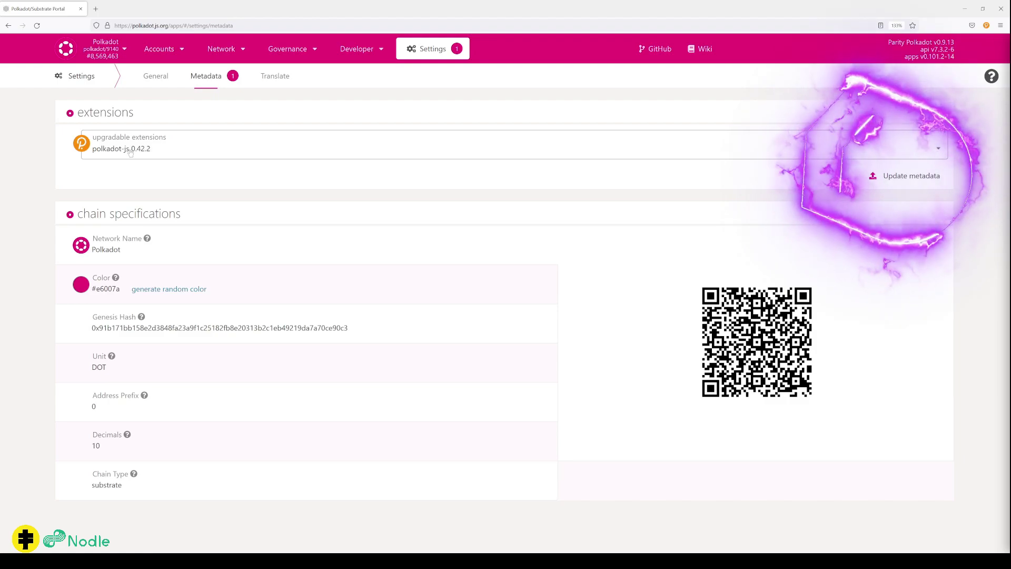
click(887, 177)
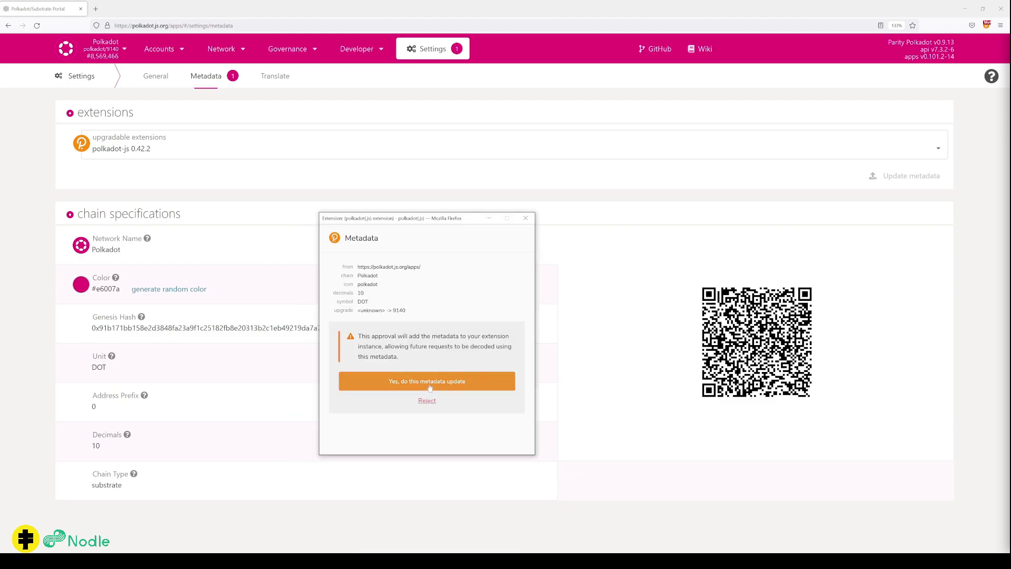
click(436, 381)
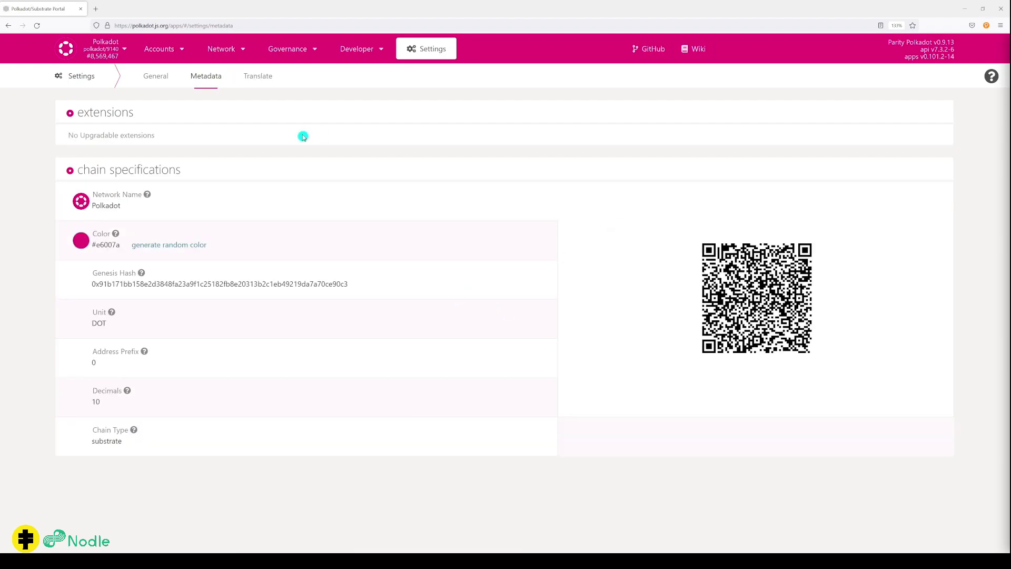
click(156, 80)
Go back to the Accounts page through the top-bar Accounts menu
mouse_move(183, 49)
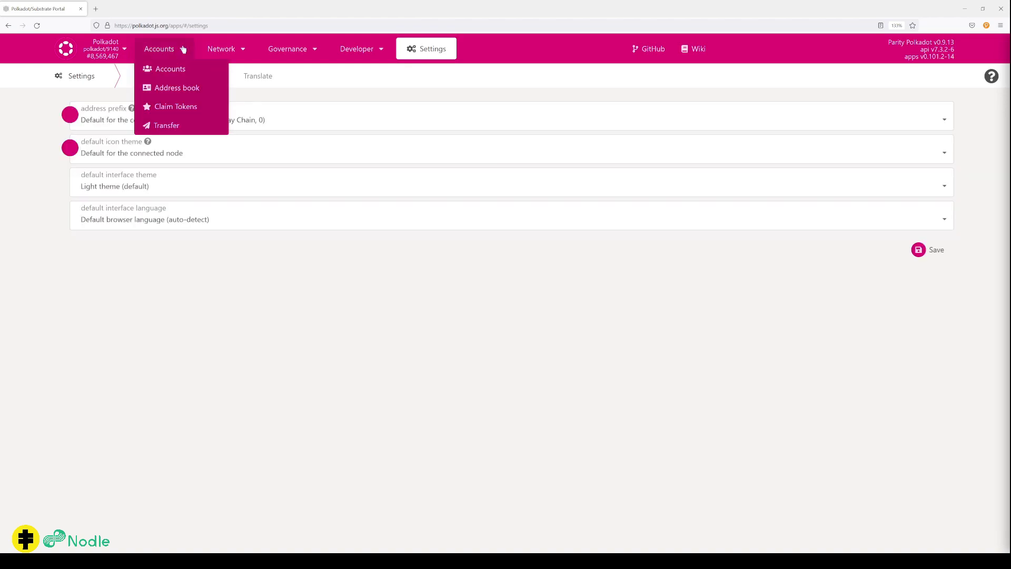
click(170, 69)
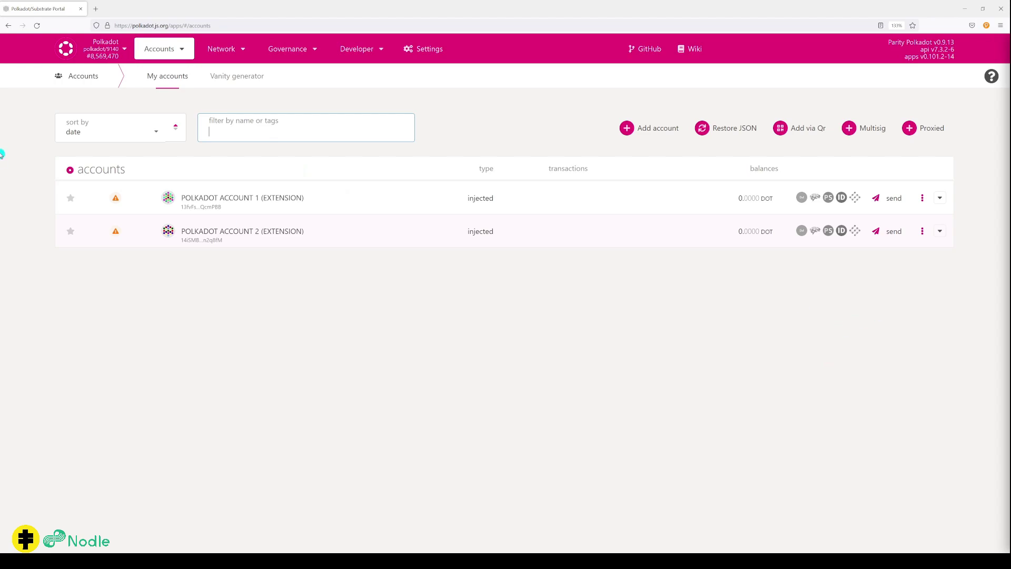
Connect Polkadot.js Apps to Acala through the Acala Foundation 3 provider
click(125, 52)
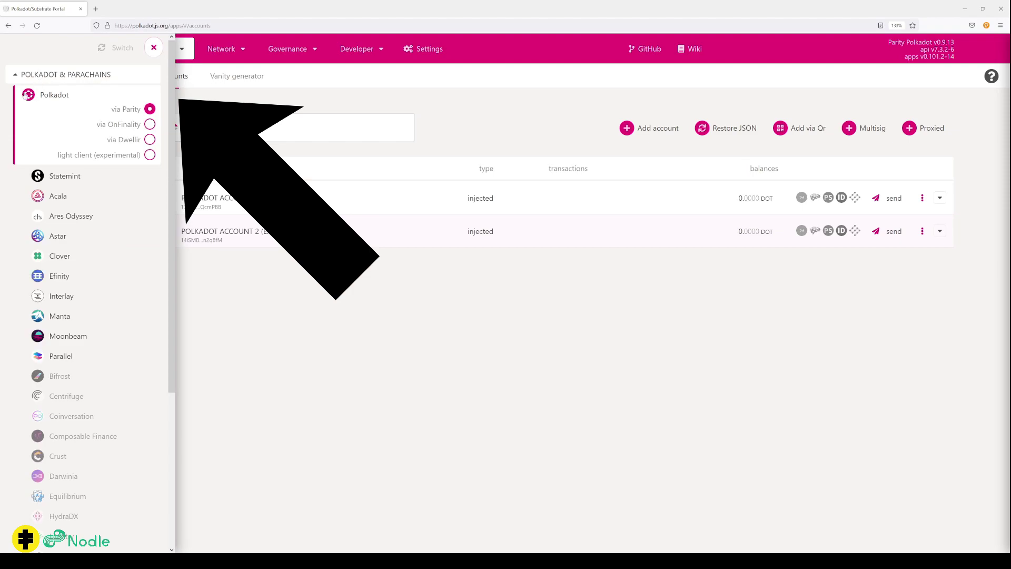
scroll(80, 187, down, 2)
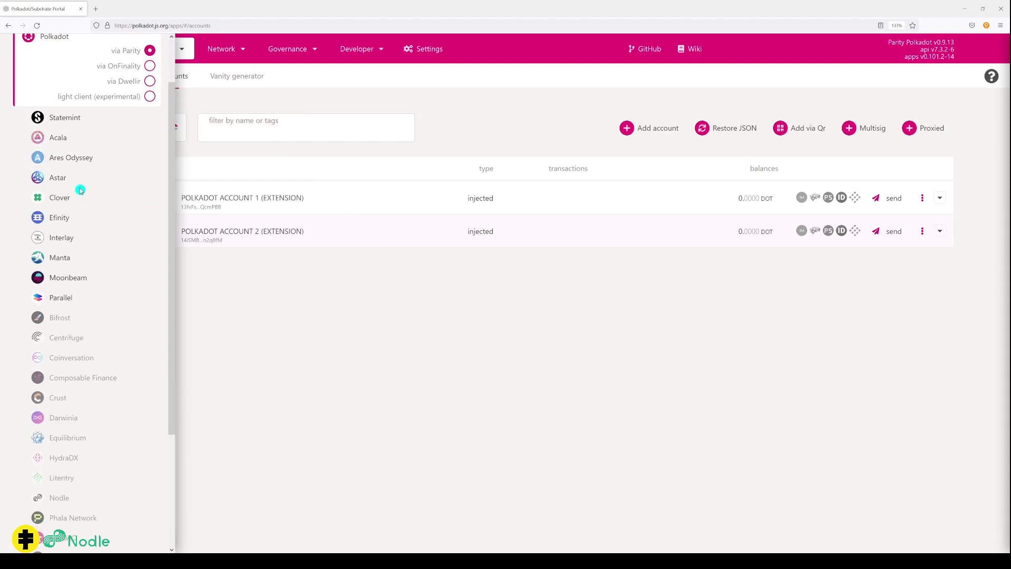
scroll(83, 135, up, 2)
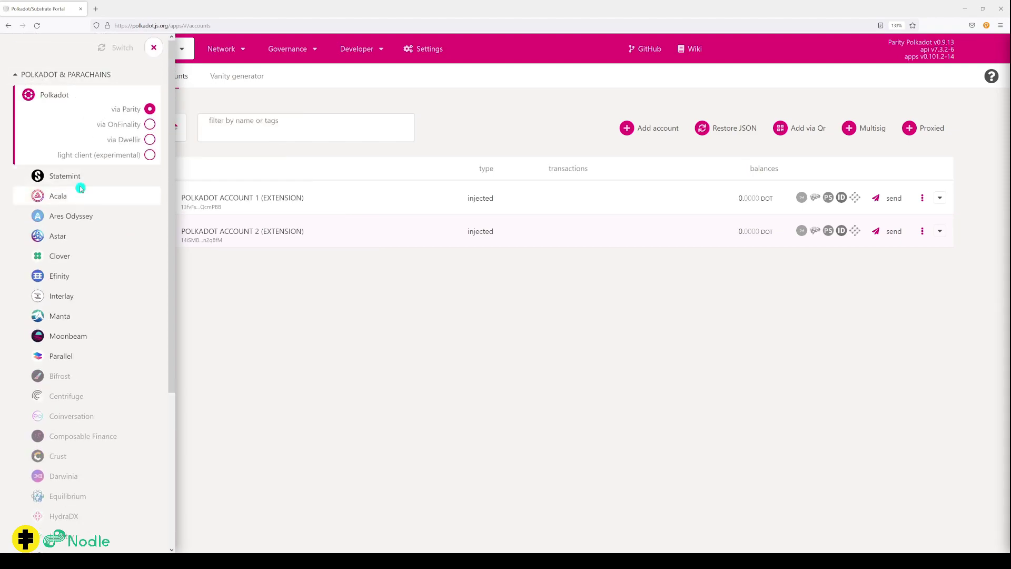
scroll(81, 195, down, 2)
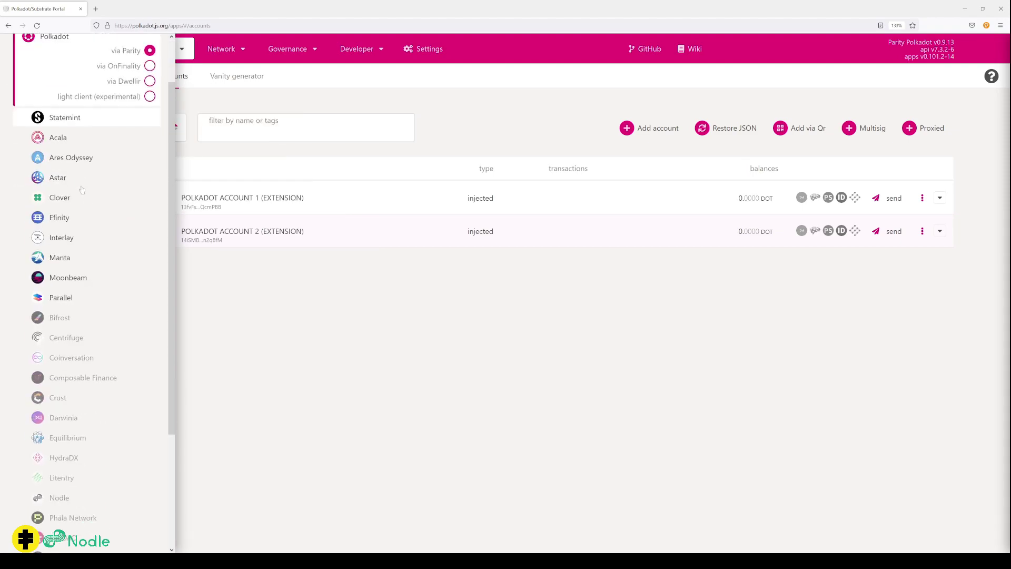
click(73, 278)
scroll(120, 203, up, 2)
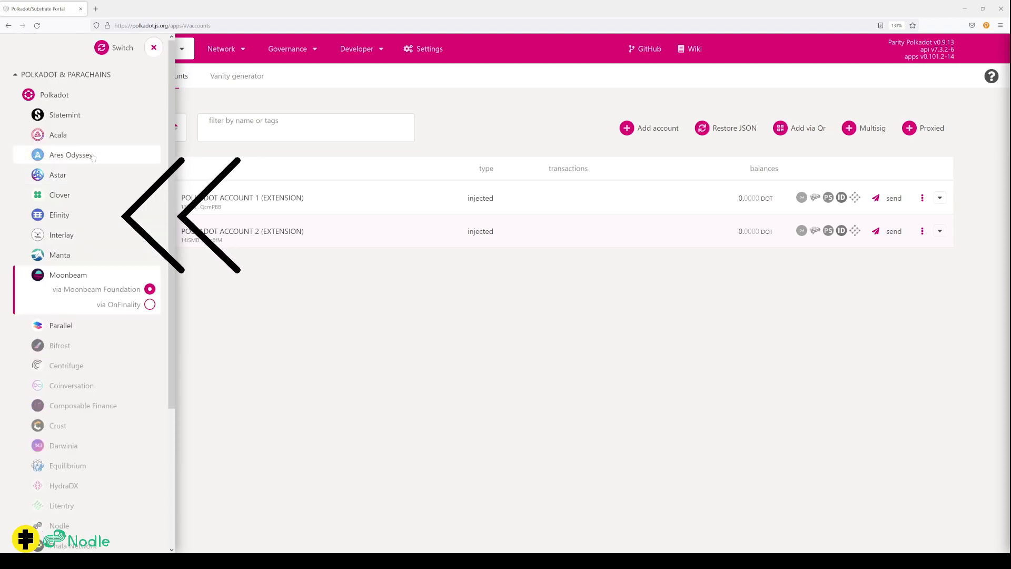
click(66, 145)
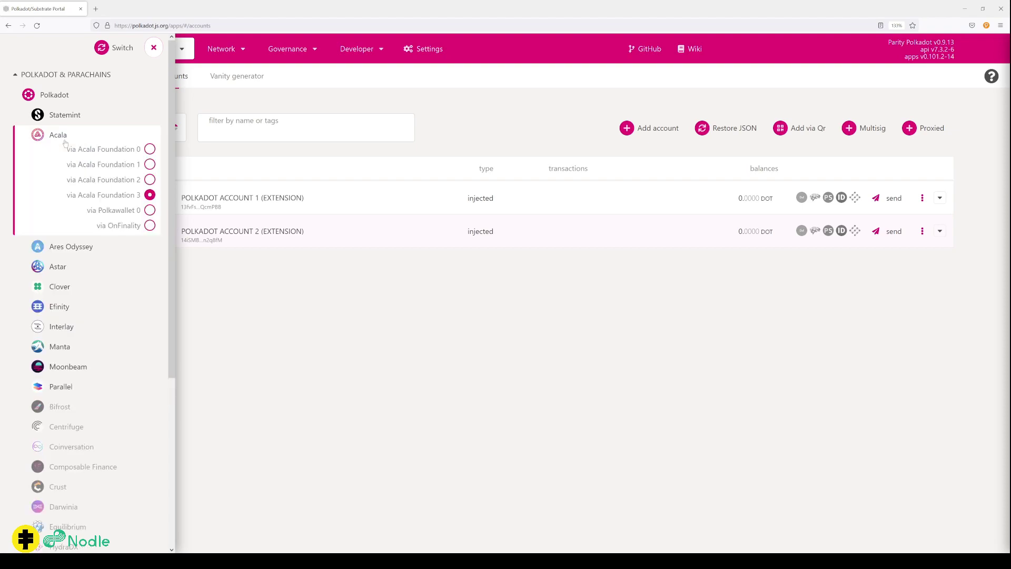
click(117, 47)
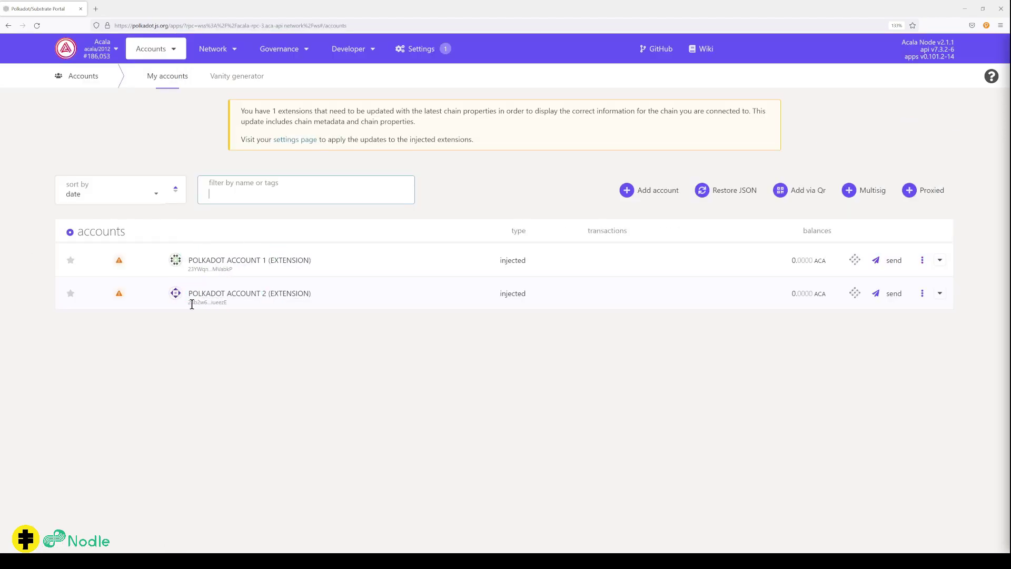
Open Polkadot Account 1's details showing its 0.0000 ACA balance, previewing and dismissing the Send form
drag(190, 303, 229, 307)
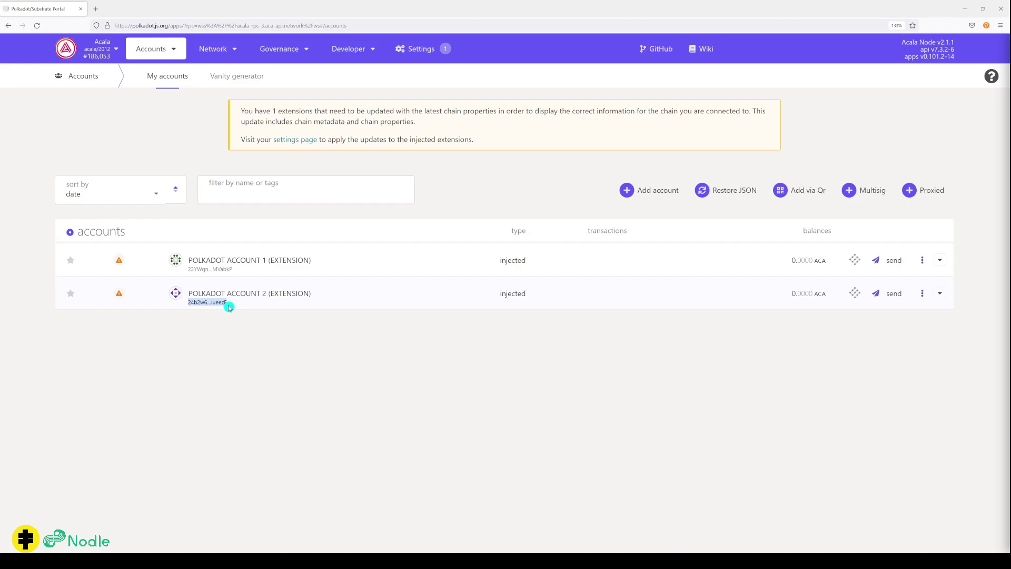
click(232, 263)
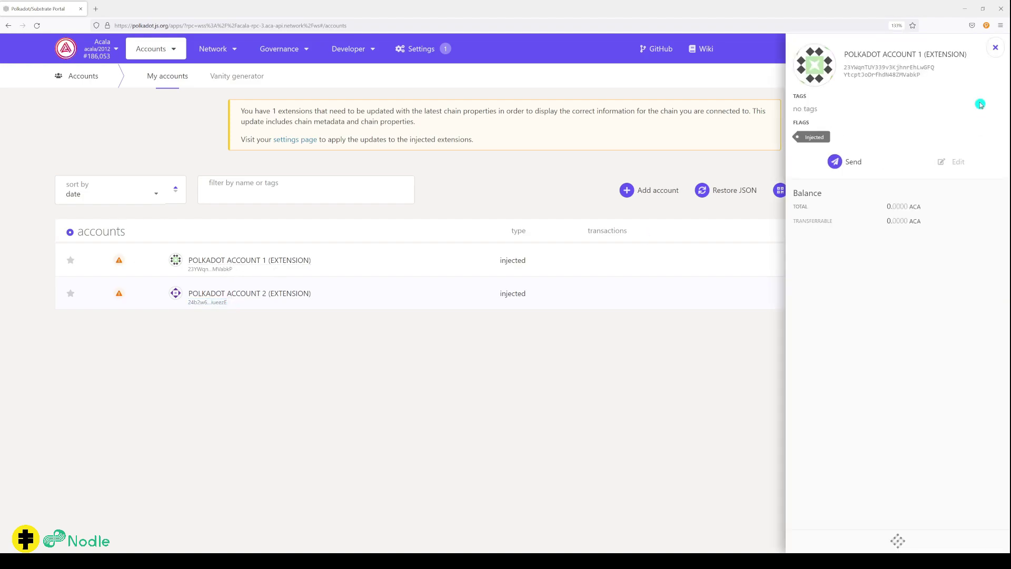
double_click(898, 72)
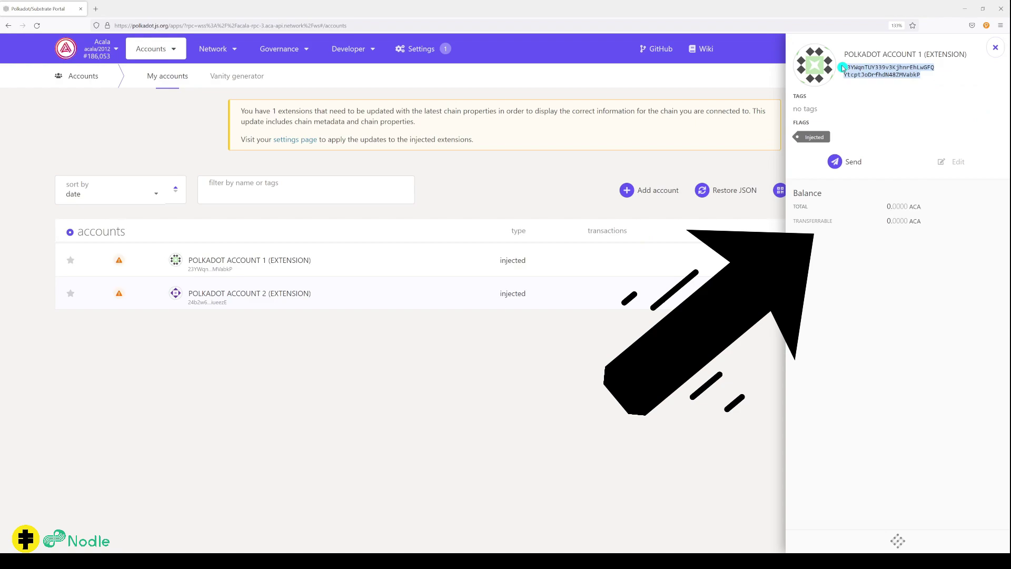
click(847, 162)
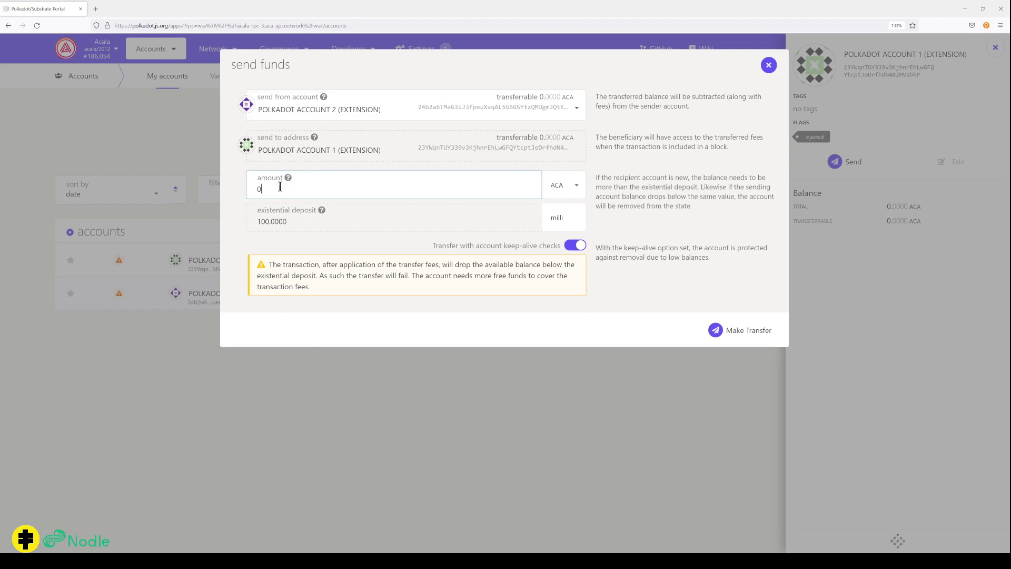
key(Escape)
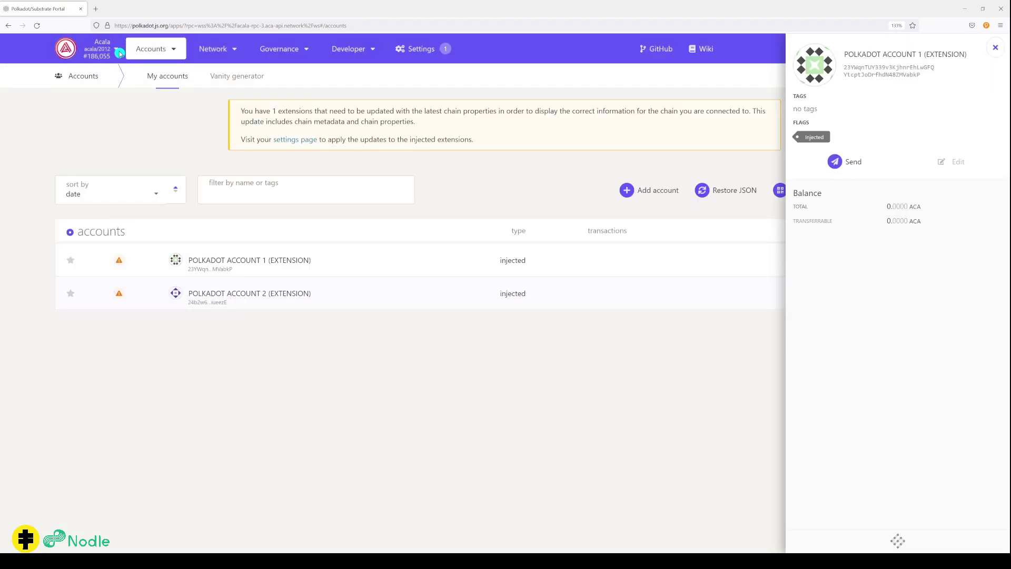
Connect to Kusama via Dwellir from the Kusama & Parachains network group
click(114, 49)
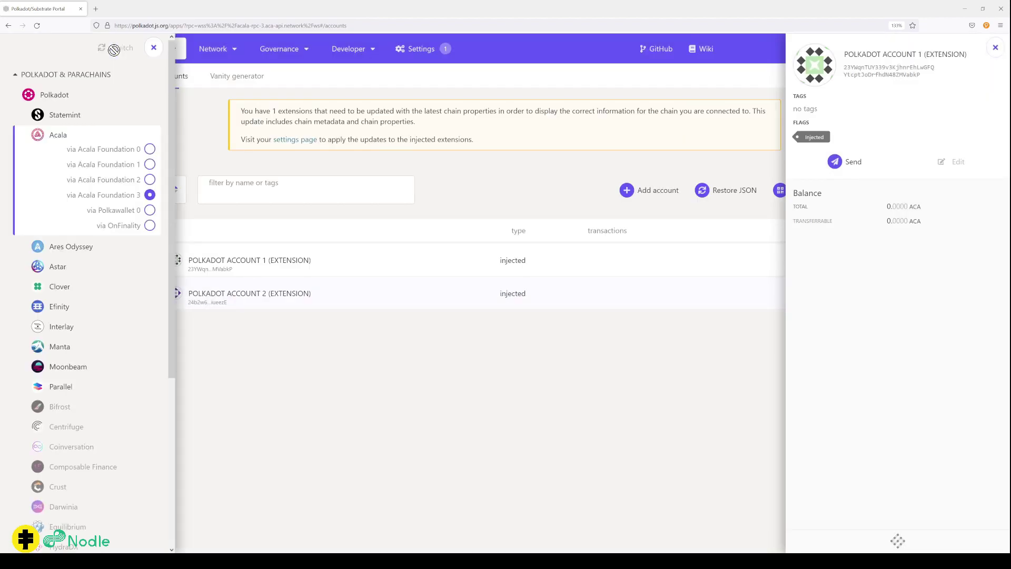
click(24, 75)
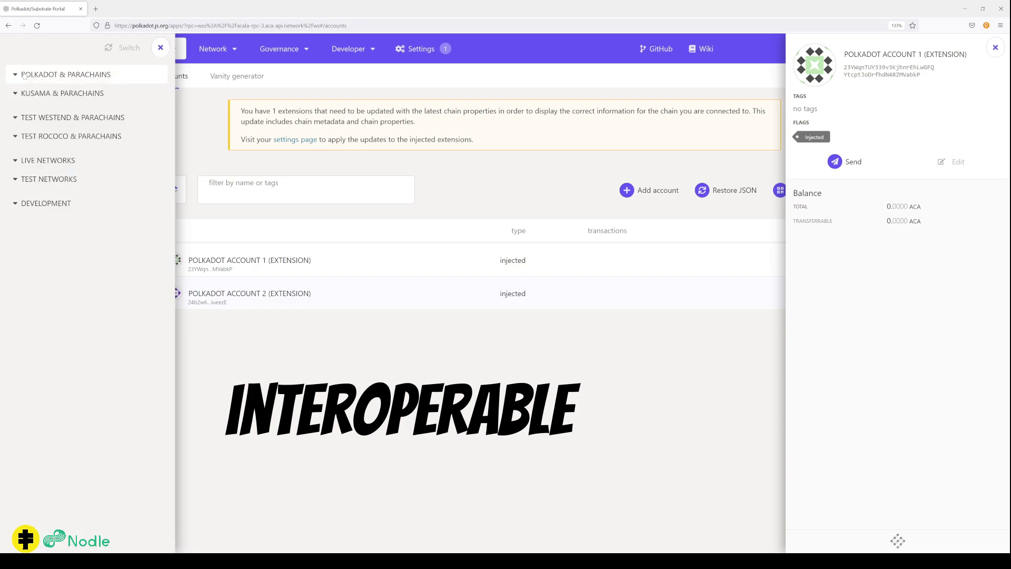
click(59, 94)
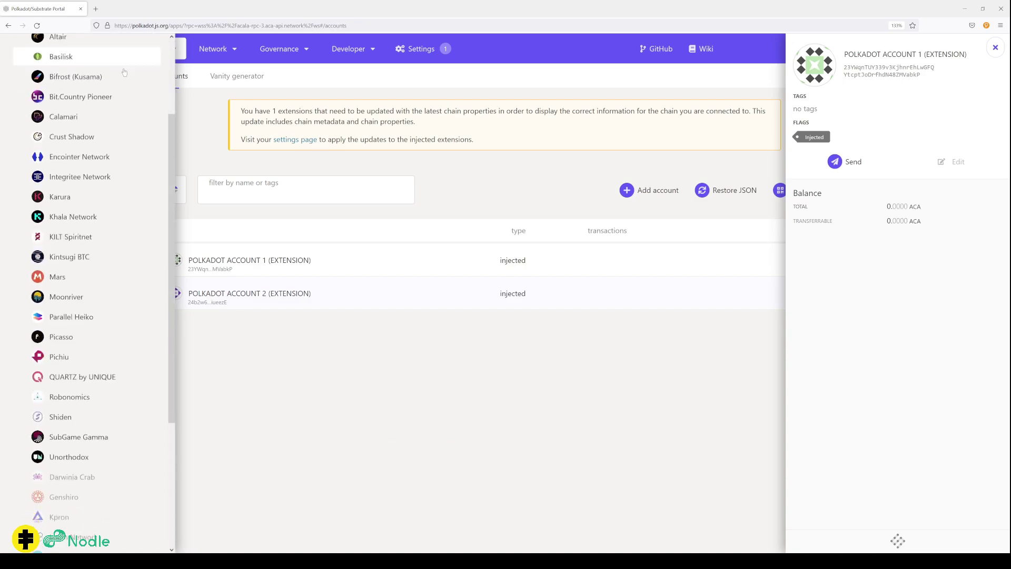
click(71, 116)
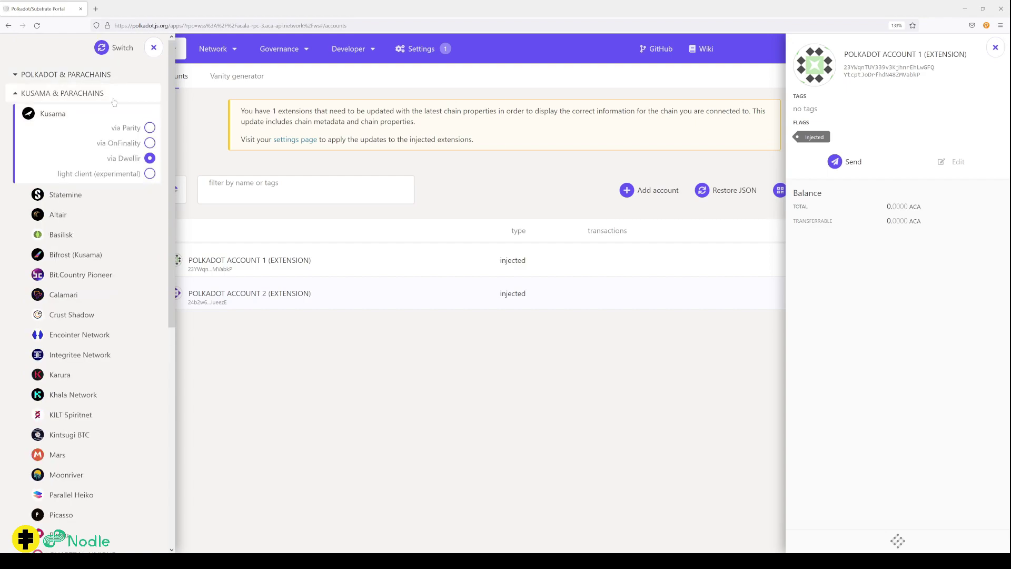
click(105, 50)
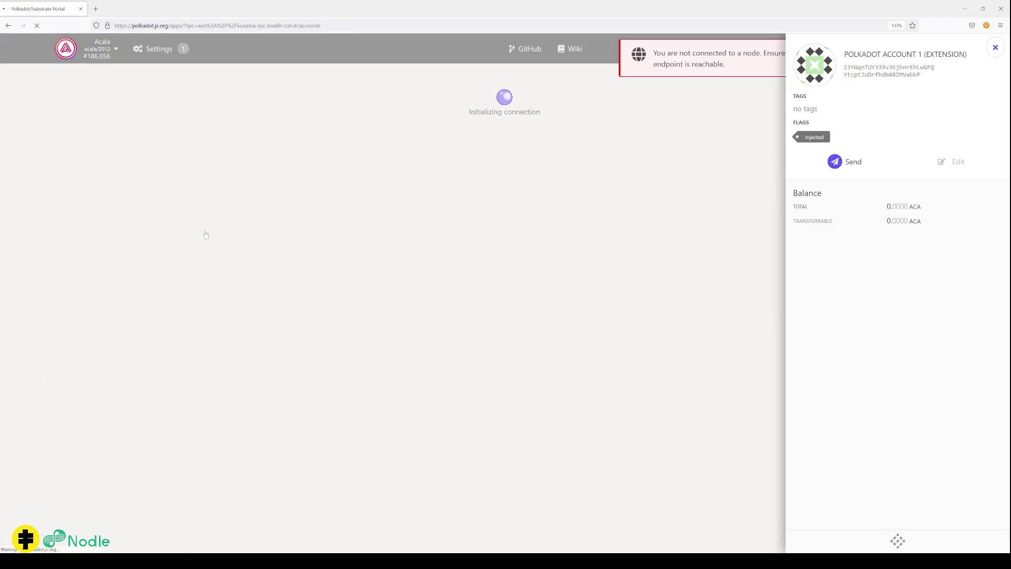
drag(243, 113, 397, 119)
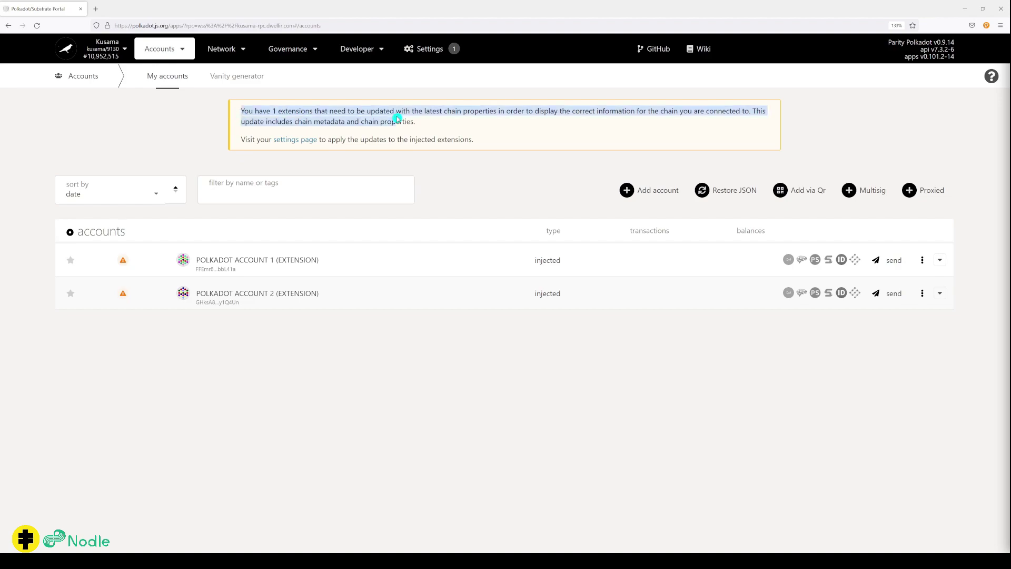
Run and approve the extension's Kusama metadata update from Settings > Metadata
click(446, 50)
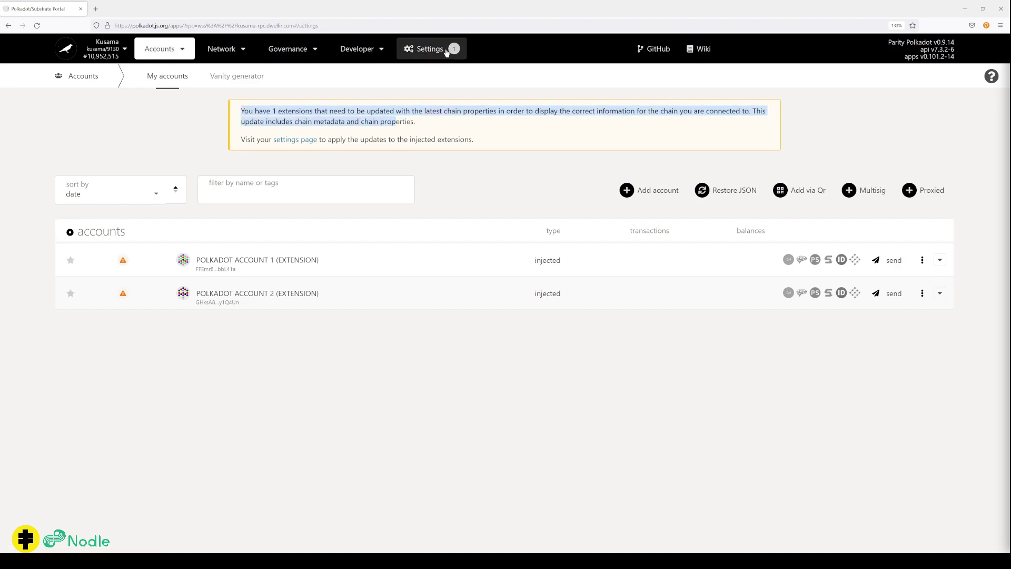
click(206, 78)
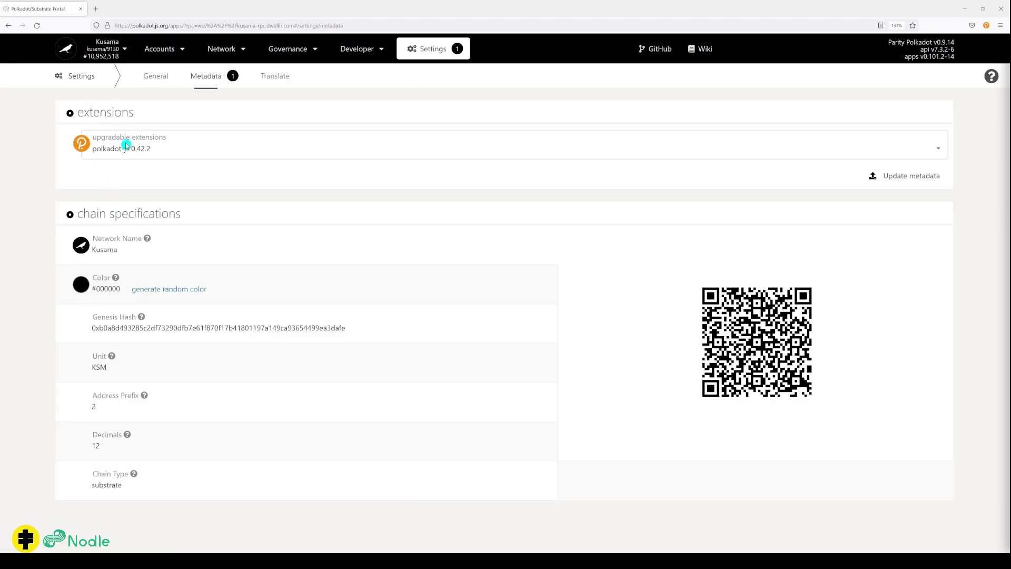
click(896, 178)
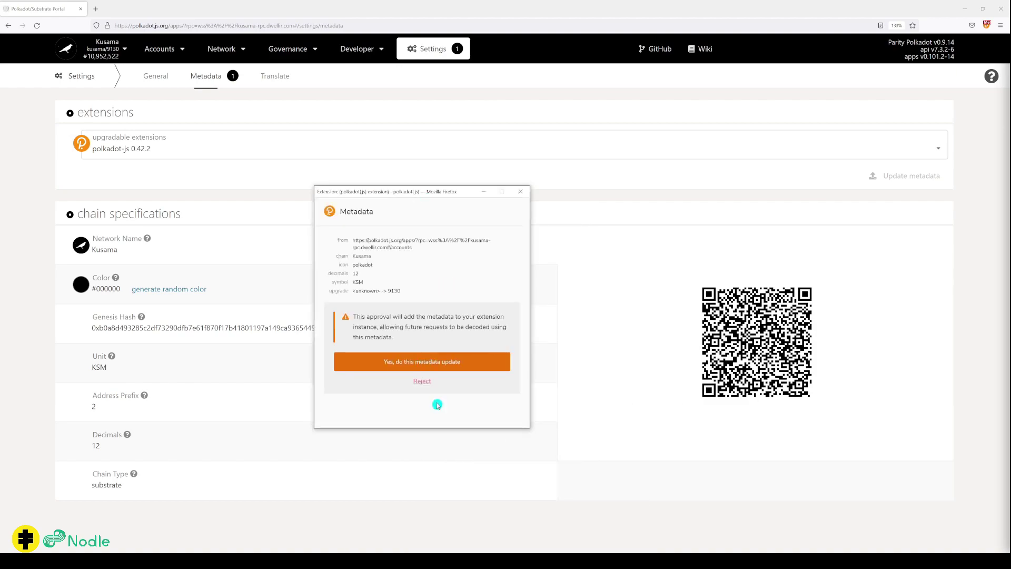
click(435, 367)
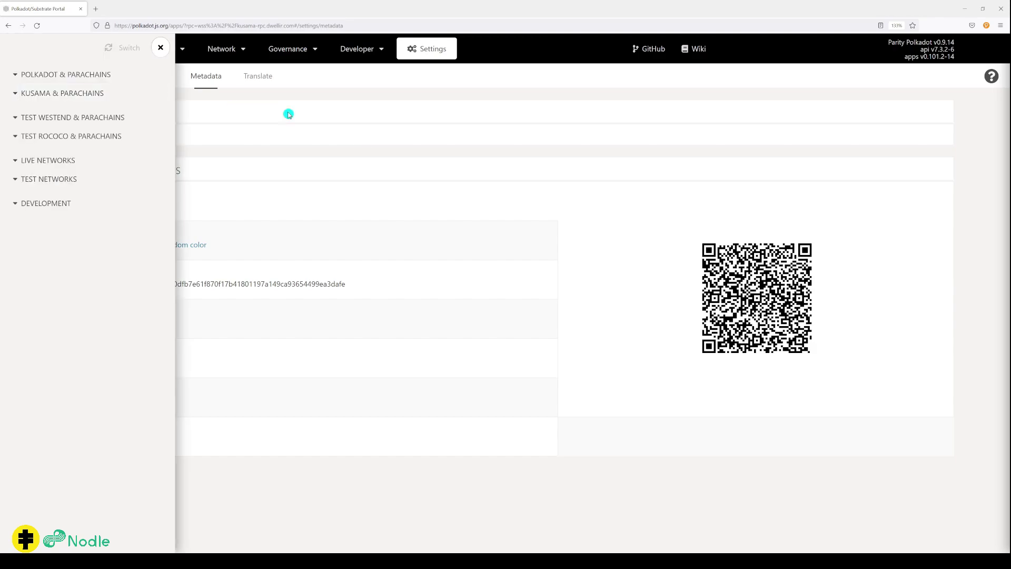
Switch the connection to the Polkadot network from the Polkadot & Parachains group
click(51, 74)
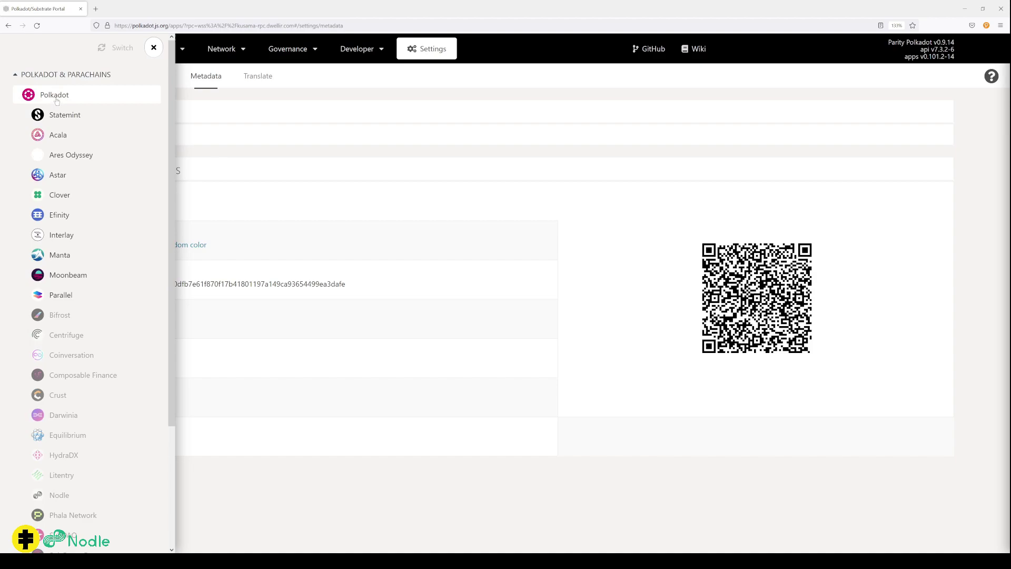
click(53, 93)
click(123, 48)
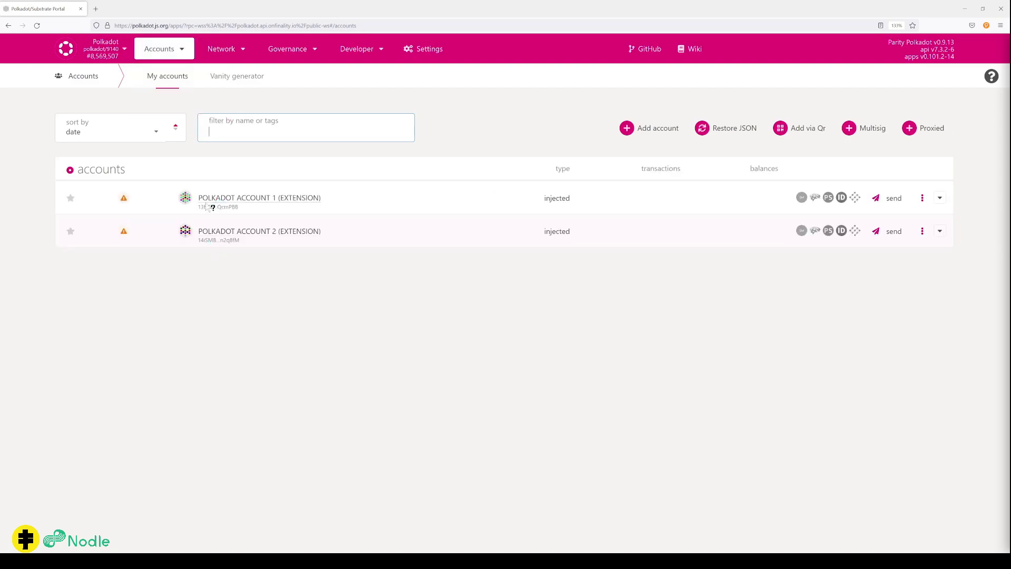
Copy Polkadot Account 1's full address from its details panel, then close the panel
click(256, 208)
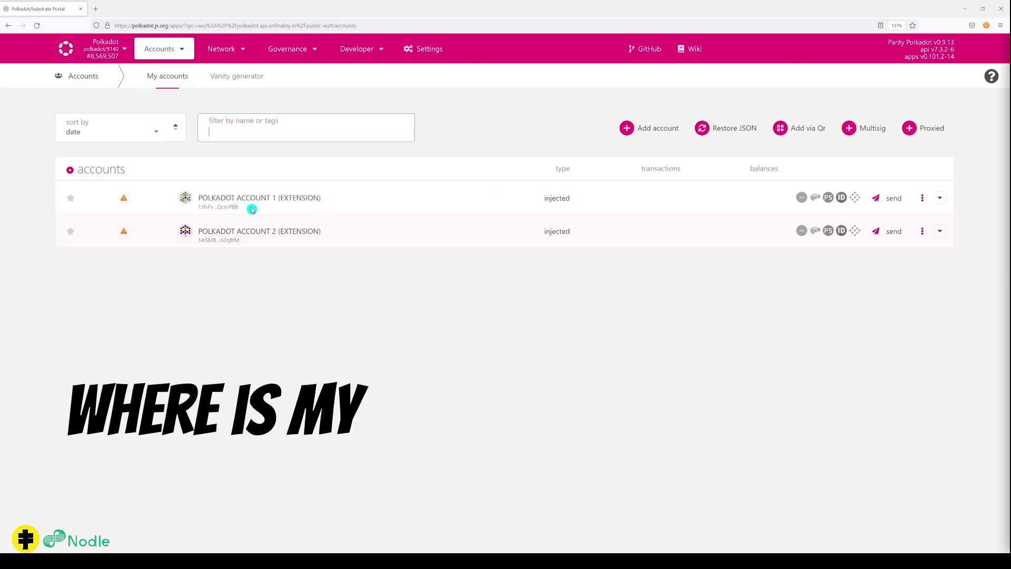
click(229, 200)
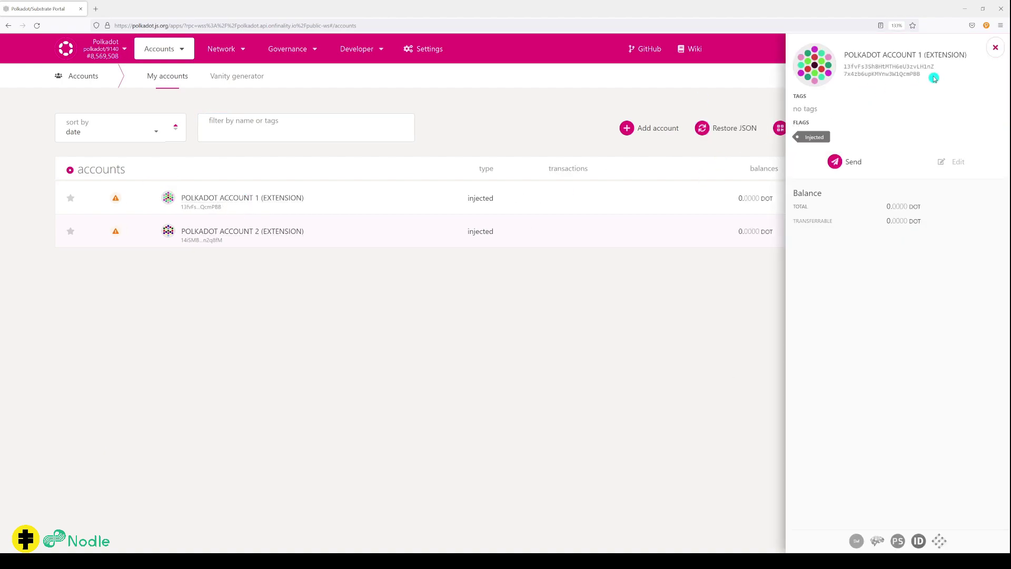
drag(933, 76, 846, 67)
double_click(845, 69)
right_click(864, 74)
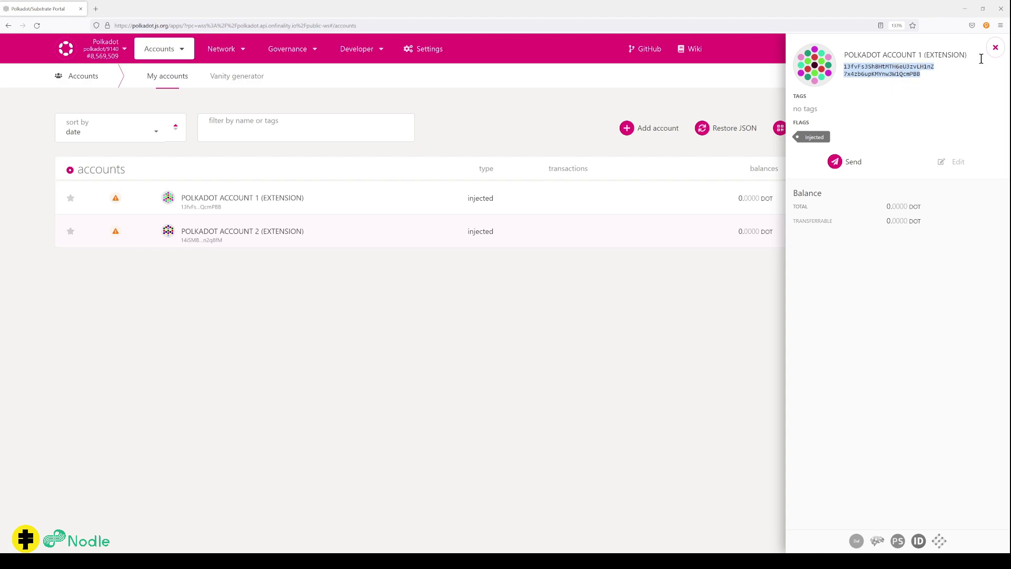
click(996, 48)
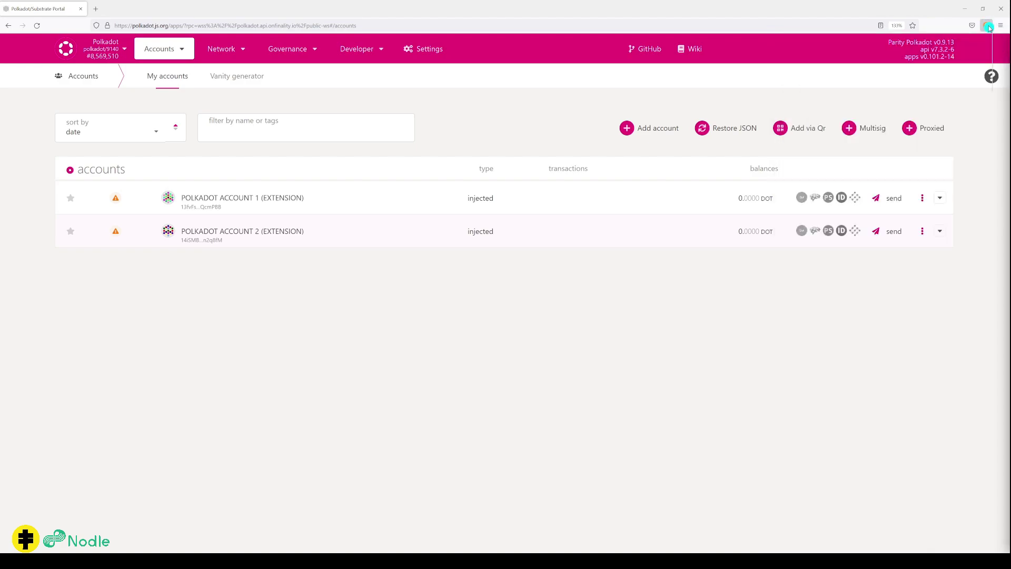
Limit Polkadot Account 1 to the Polkadot Relay Chain in the extension and copy its address
click(987, 26)
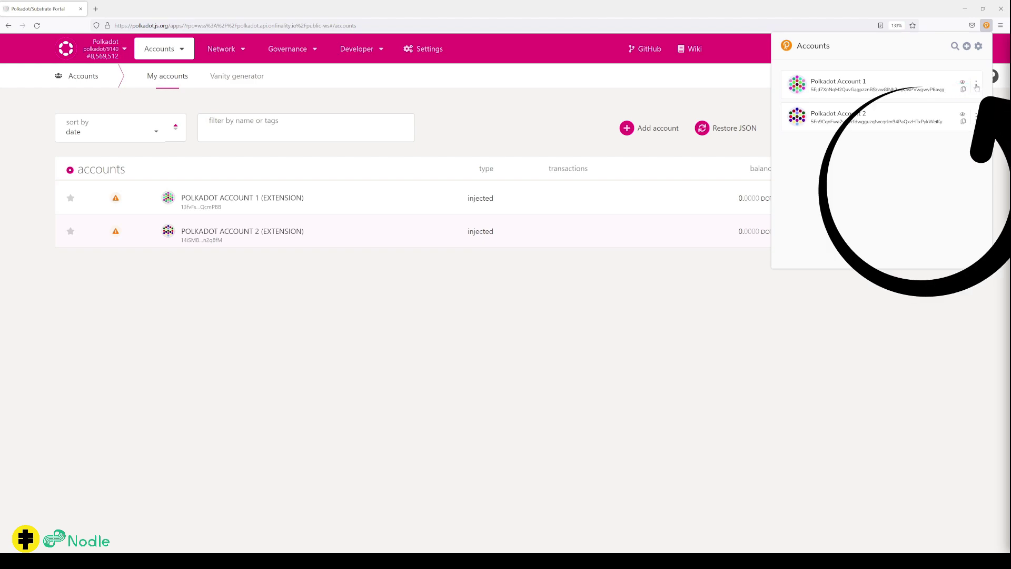
click(977, 86)
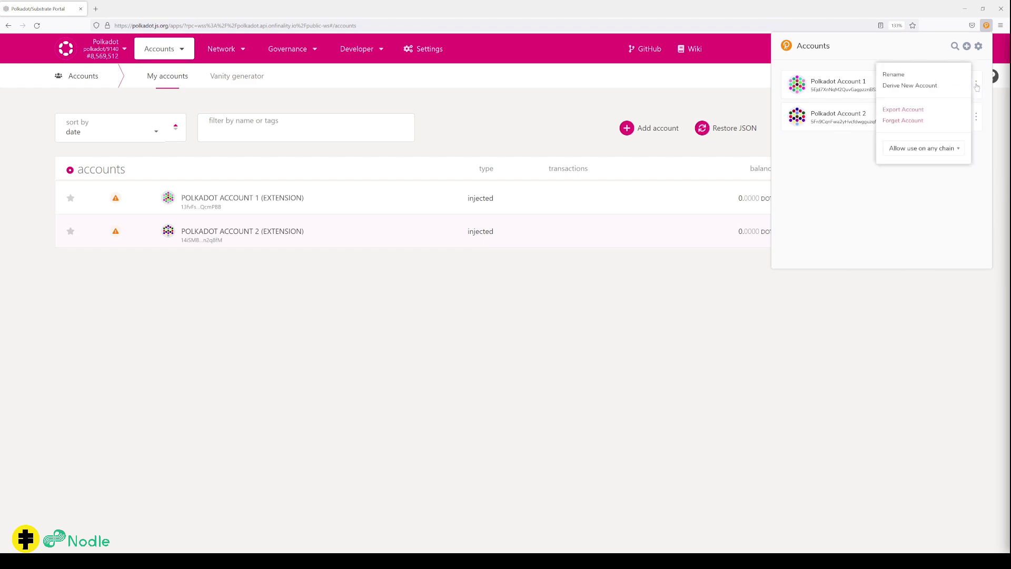
click(936, 153)
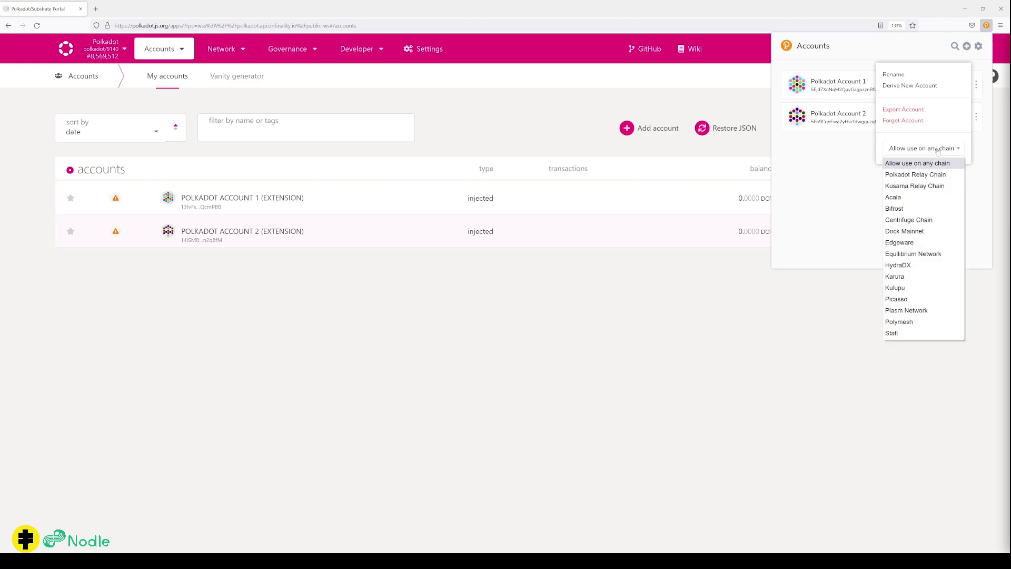
click(927, 175)
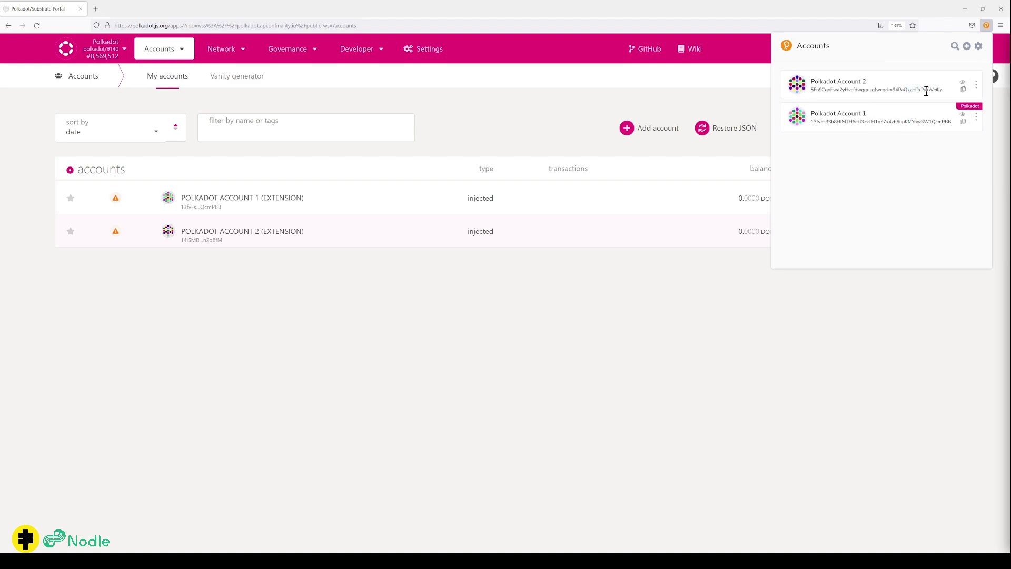
click(964, 122)
click(959, 124)
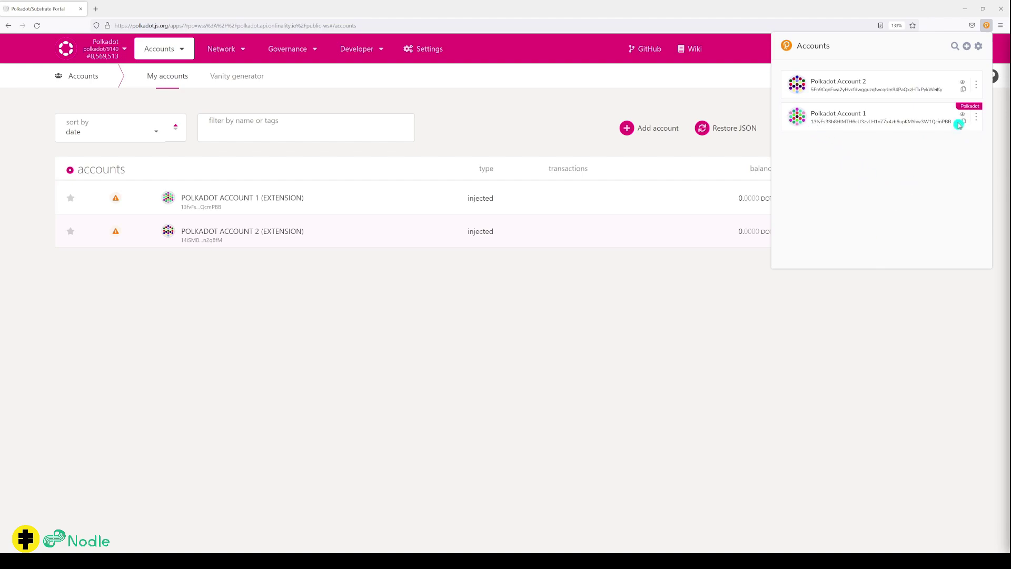